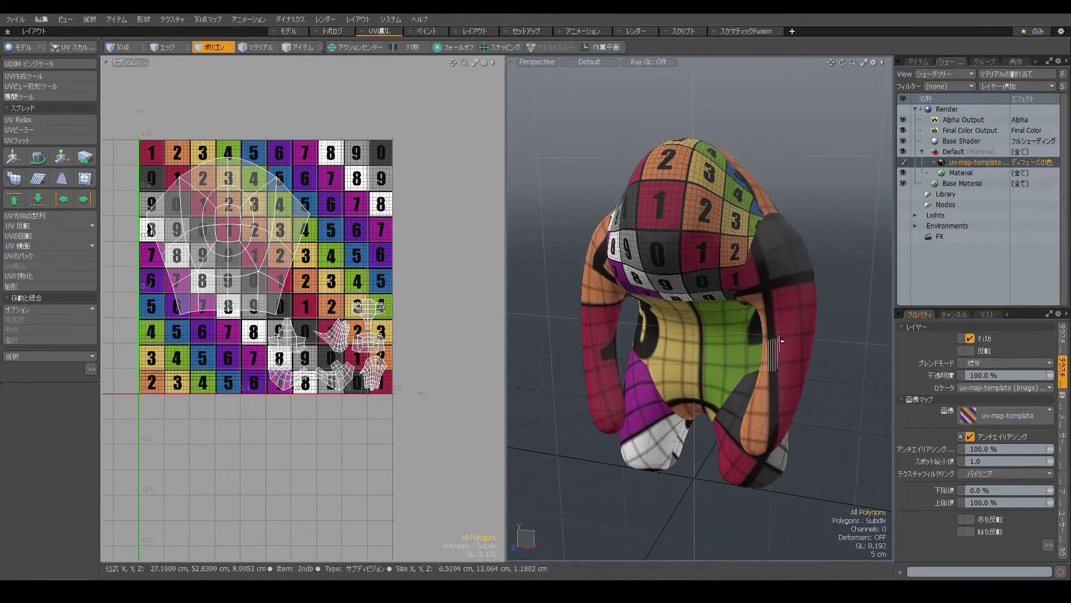
# - Switch to item selection and hide the uv-map-template image layer on the Default material
pyautogui.keyDown('alt'); pyautogui.moveTo(767, 268); pyautogui.dragTo(627, 273); pyautogui.keyUp('alt')
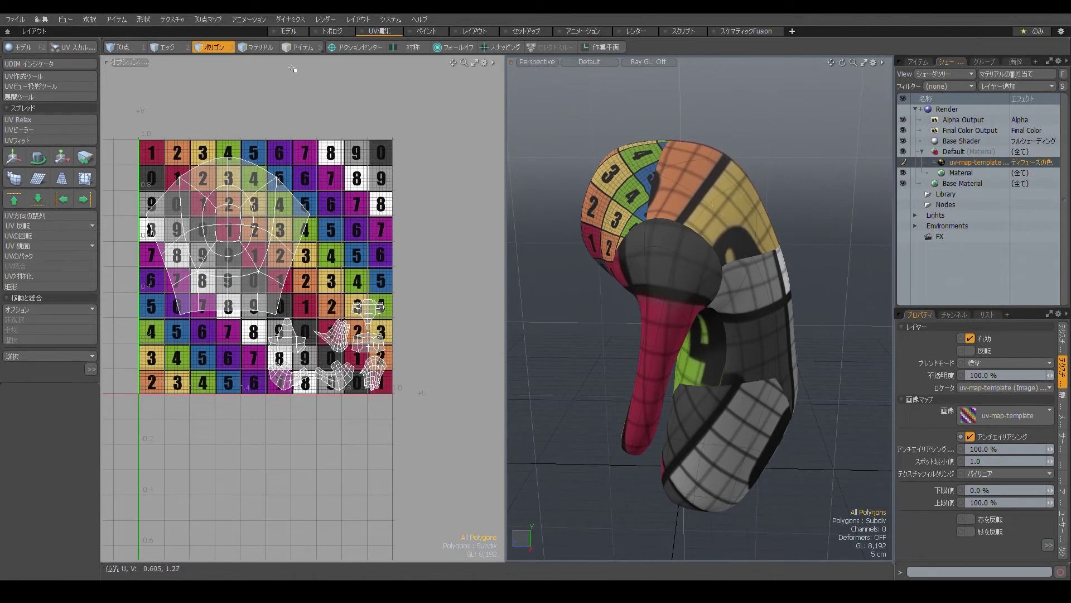
pyautogui.click(300, 48)
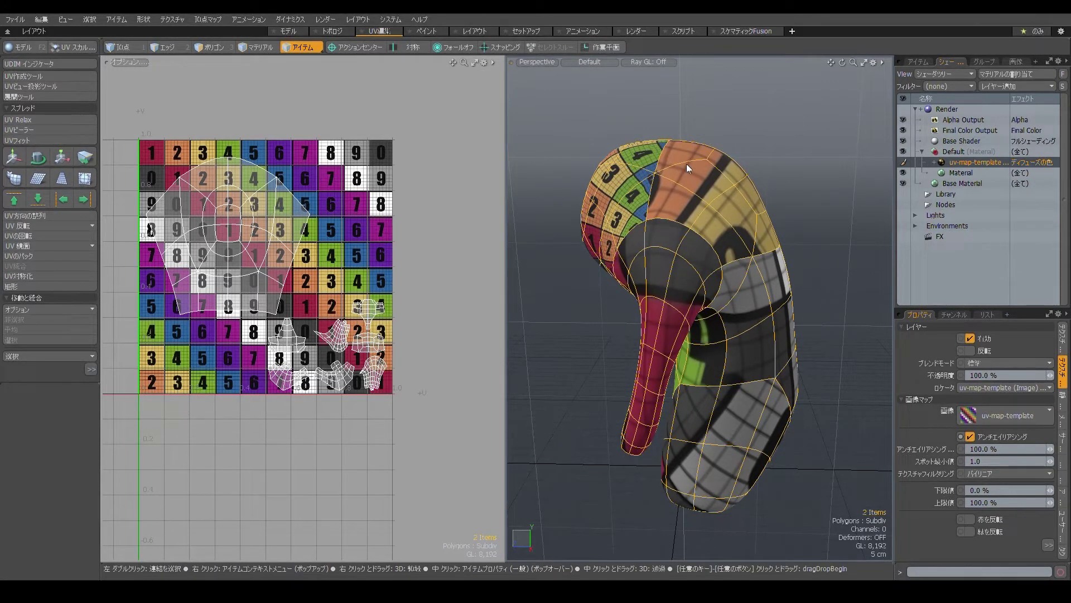
pyautogui.click(903, 163)
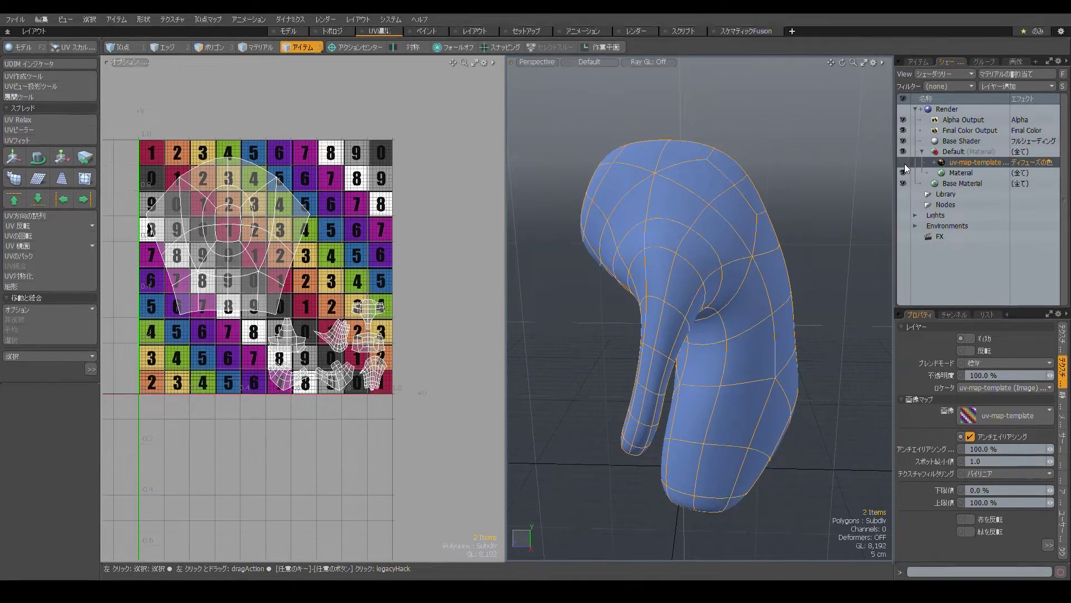
pyautogui.press('alt')
pyautogui.keyDown('alt'); pyautogui.moveTo(667, 316); pyautogui.dragTo(813, 311); pyautogui.keyUp('alt')
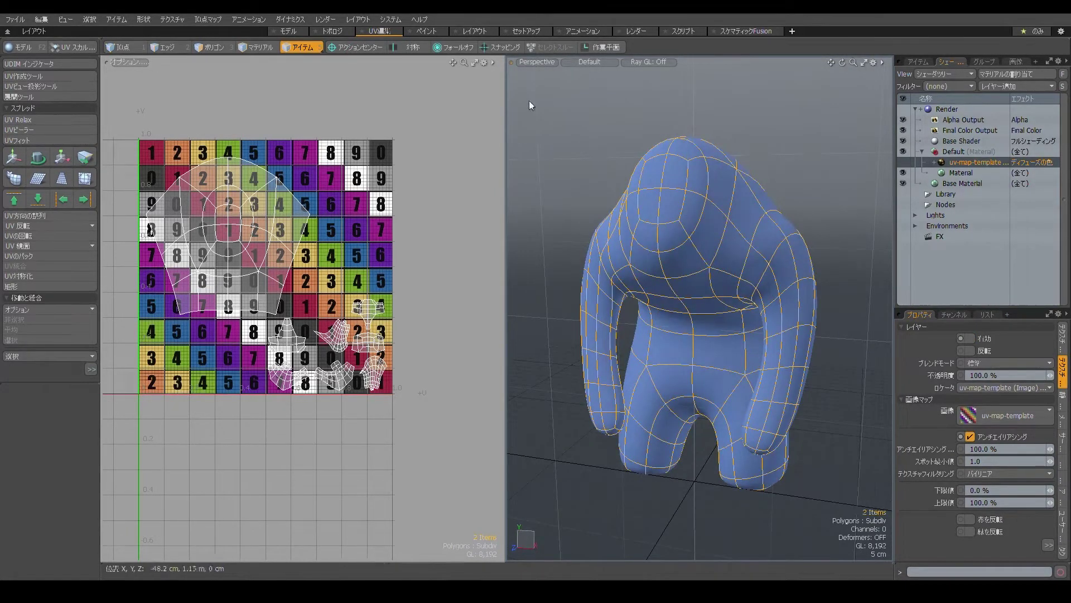
# - Switch to the Paint workspace, frame the character's front and activate the Airbrush from the paint tools
pyautogui.click(433, 32)
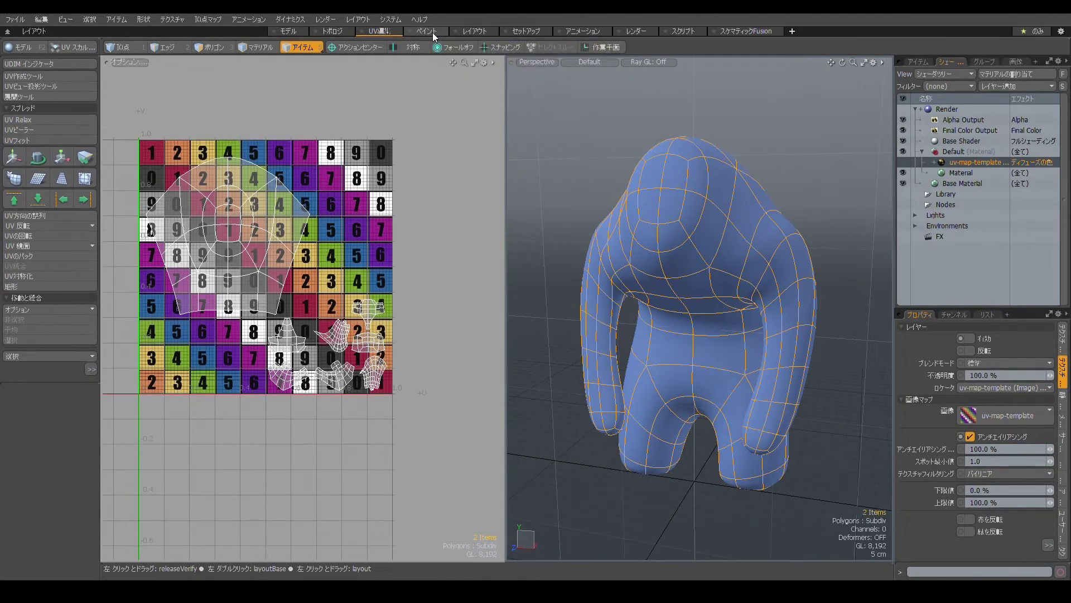
pyautogui.press('a')
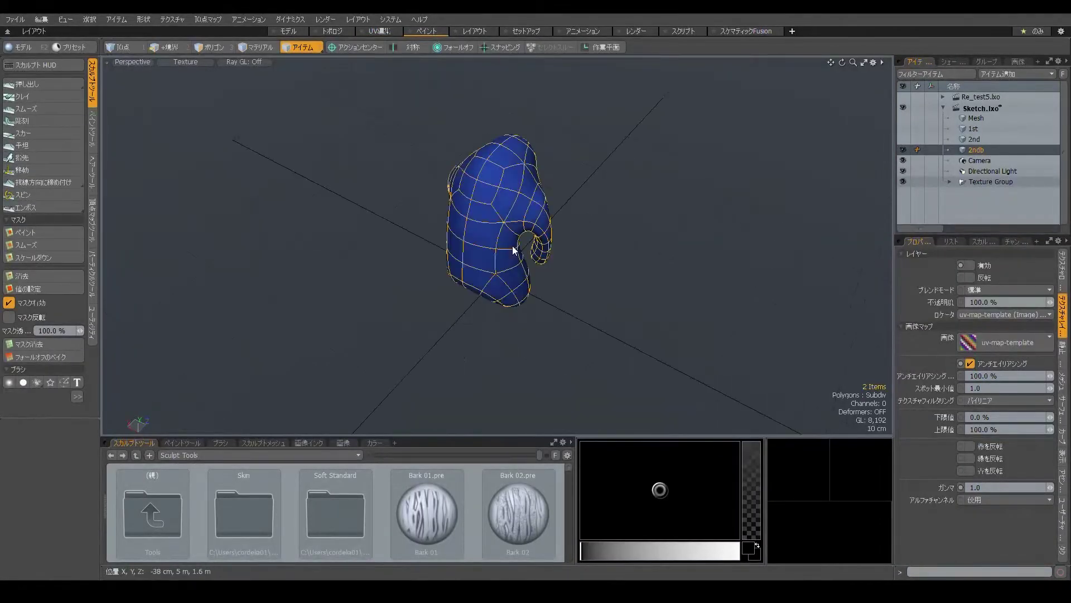
pyautogui.keyDown('alt'); pyautogui.moveTo(626, 249); pyautogui.dragTo(570, 276); pyautogui.keyUp('alt')
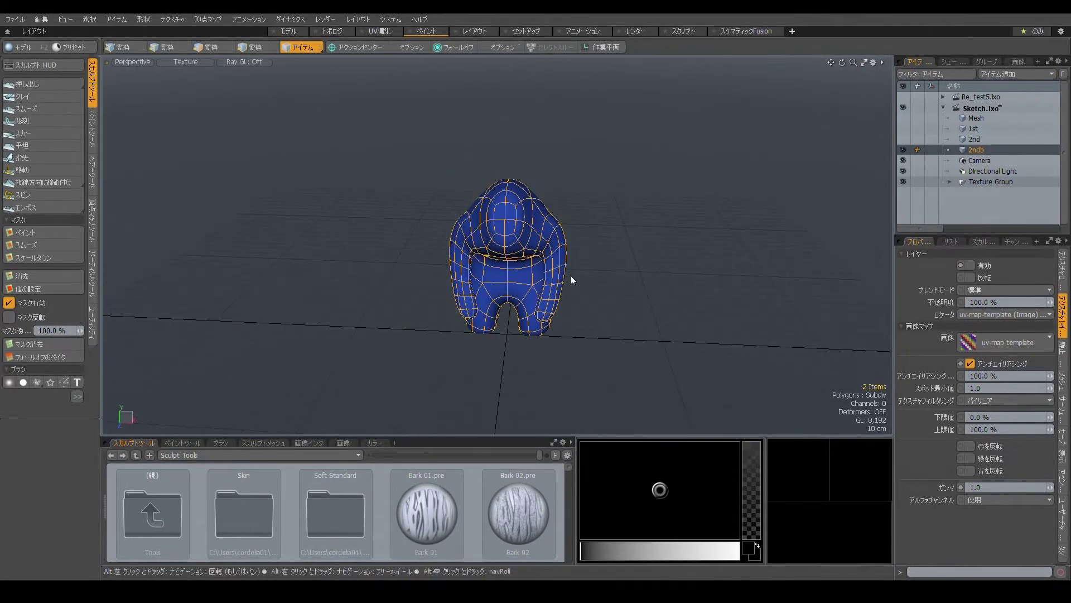
pyautogui.scroll(2, 578, 269)
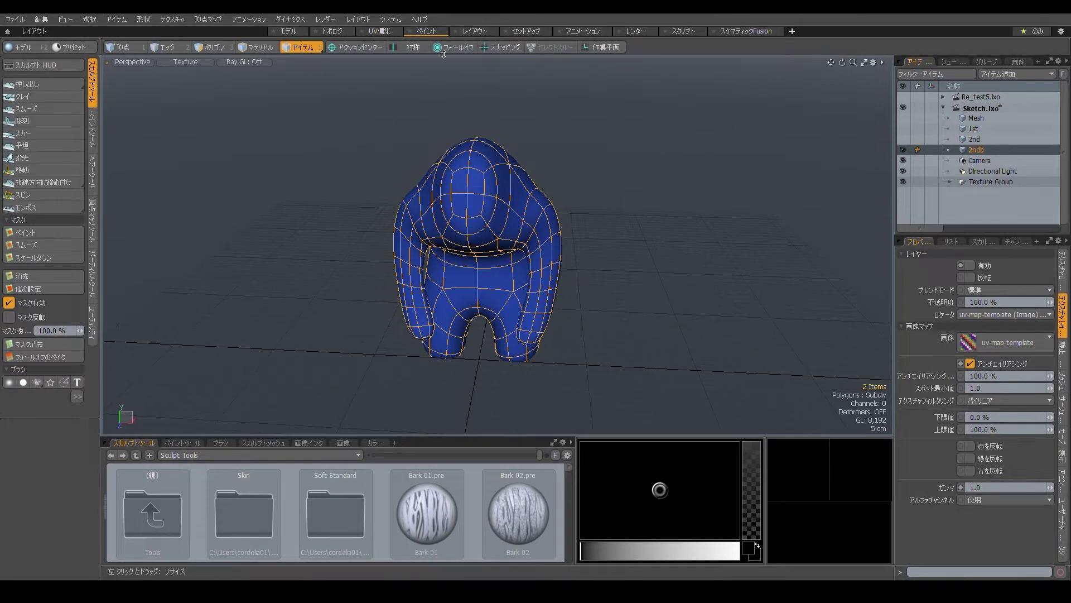
pyautogui.click(93, 130)
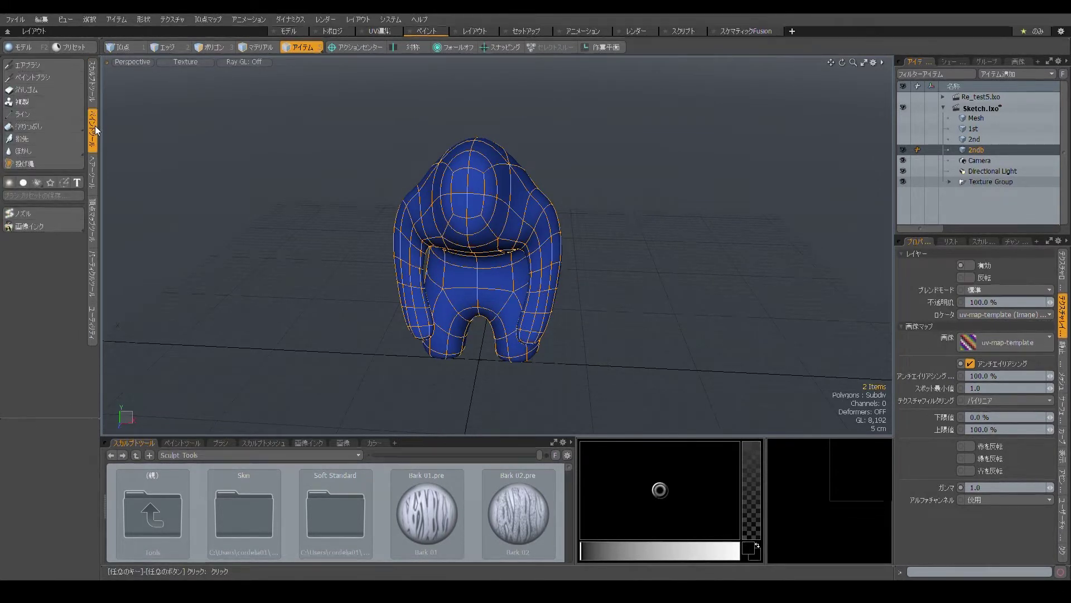
pyautogui.keyDown('alt'); pyautogui.moveTo(560, 323); pyautogui.dragTo(565, 282); pyautogui.keyUp('alt')
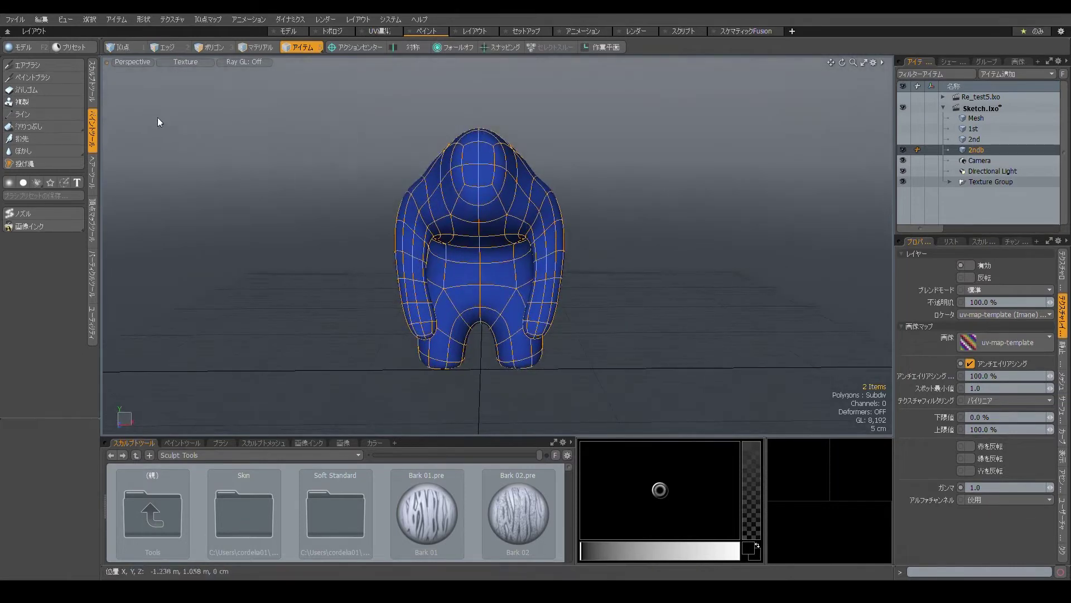
pyautogui.click(68, 65)
# - Try airbrushing white over the front of the character's head and undo the paint
pyautogui.scroll(5, 488, 192)
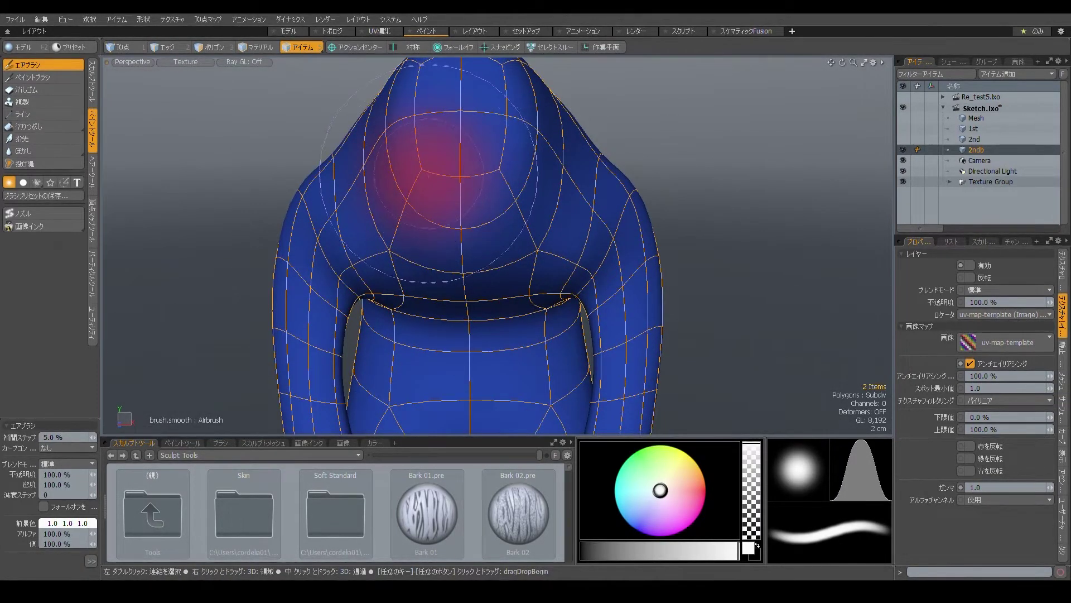
pyautogui.keyDown('alt'); pyautogui.keyDown('shift'); pyautogui.moveTo(462, 159); pyautogui.dragTo(464, 184); pyautogui.keyUp('shift'); pyautogui.keyUp('alt')
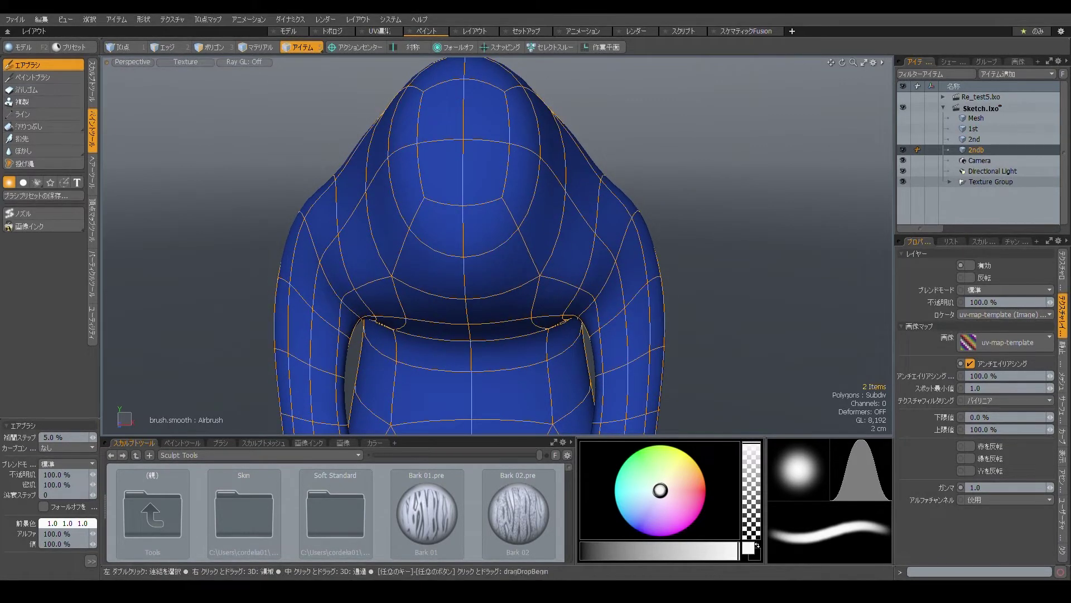
pyautogui.moveTo(489, 215)
pyautogui.mouseDown()
pyautogui.moveTo(502, 173)
pyautogui.moveTo(481, 212)
pyautogui.moveTo(472, 150)
pyautogui.moveTo(449, 142)
pyautogui.moveTo(430, 173)
pyautogui.moveTo(427, 144)
pyautogui.moveTo(441, 165)
pyautogui.moveTo(480, 181)
pyautogui.moveTo(499, 214)
pyautogui.mouseUp()
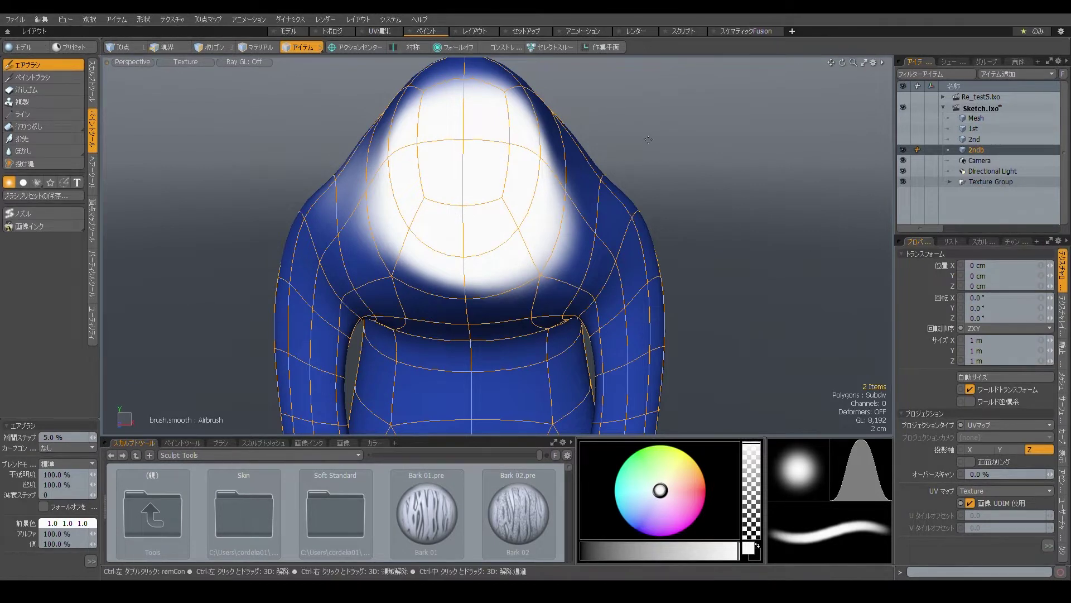
pyautogui.hotkey('ctrl', 'z')
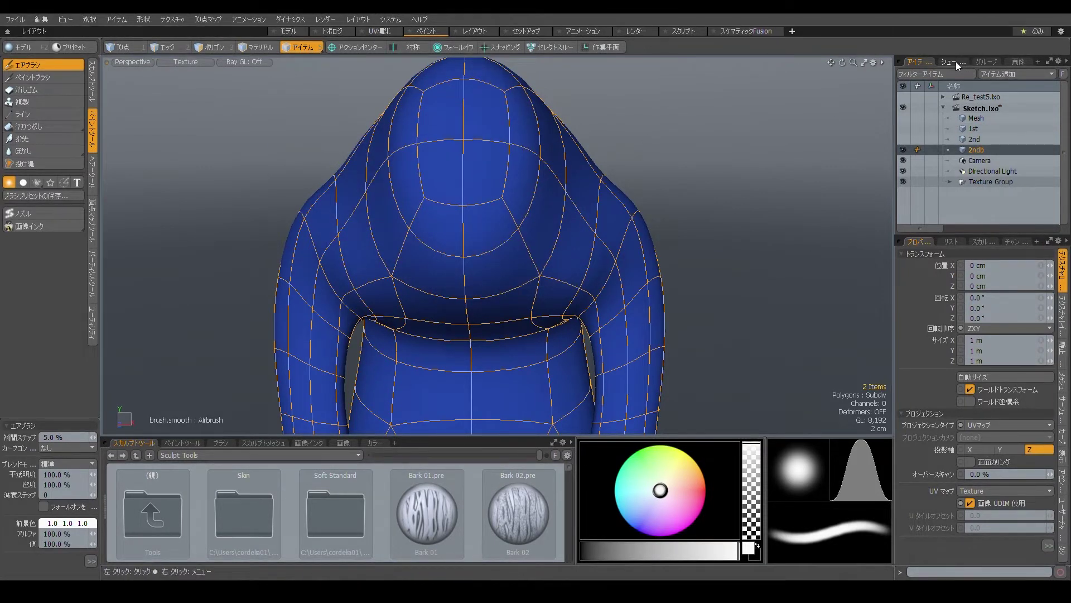
# - Show the shader tree containing the diffColor image layer and make its list slightly taller
pyautogui.click(956, 61)
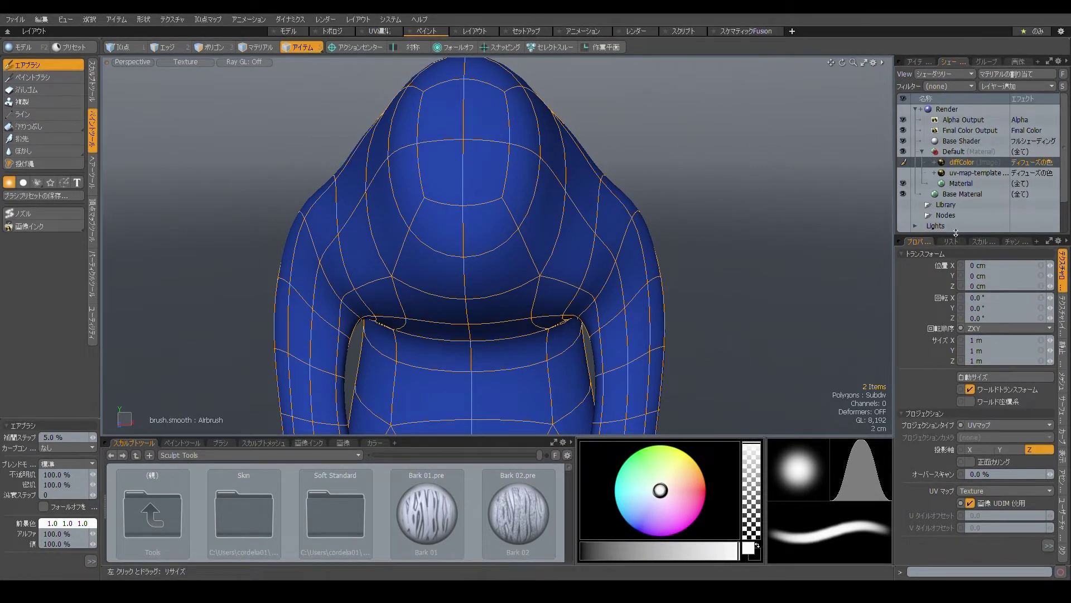
pyautogui.moveTo(956, 233); pyautogui.dragTo(955, 240)
pyautogui.press('KP_0')
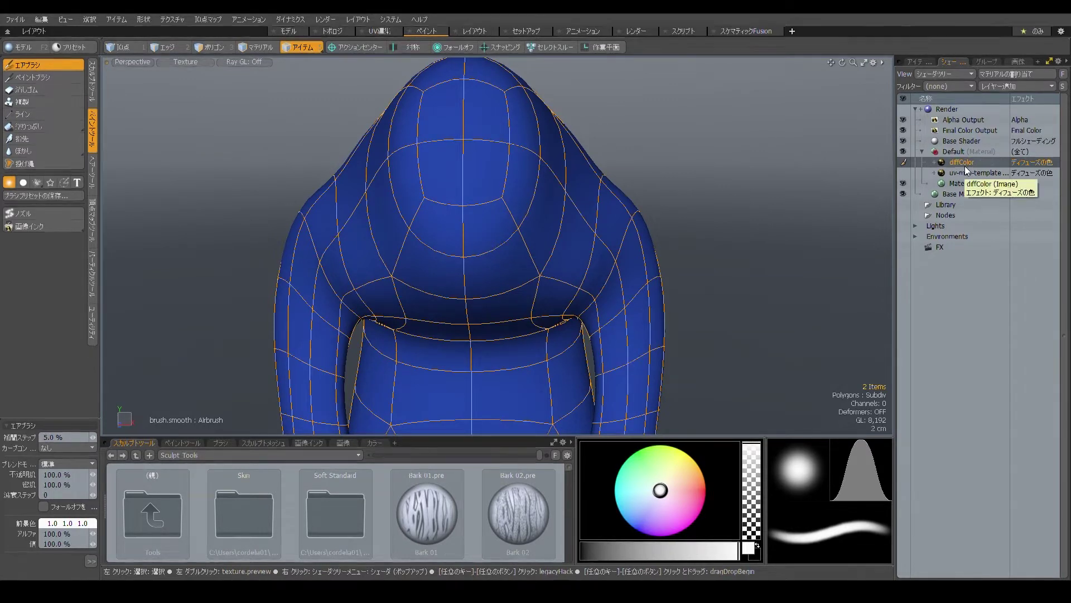
pyautogui.press('KP_0')
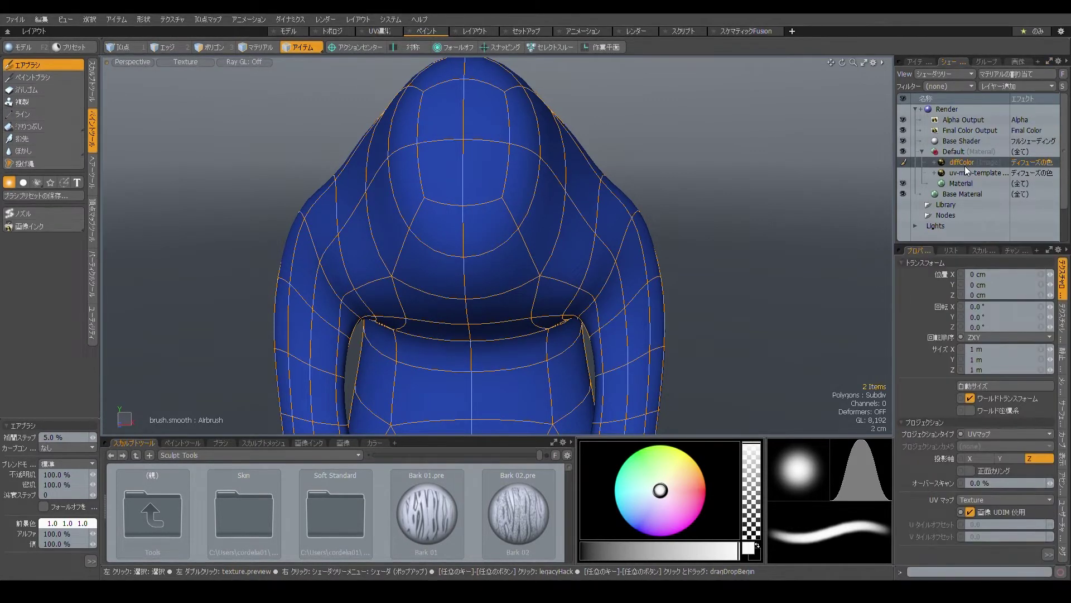
pyautogui.moveTo(718, 175)
pyautogui.keyDown('alt'); pyautogui.mouseDown()
pyautogui.moveTo(694, 181)
pyautogui.moveTo(742, 209)
pyautogui.moveTo(702, 186)
pyautogui.mouseUp(); pyautogui.keyUp('alt')
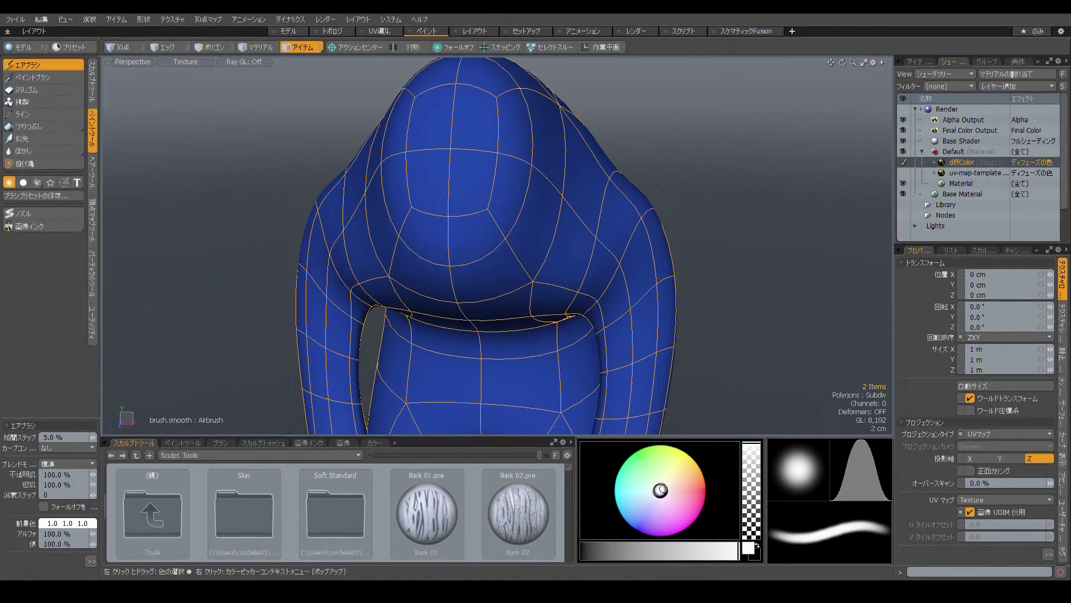
# - Airbrush two round eyes on the head in near-black 0.01 0.01 0.01, using a smaller brush and X symmetry
pyautogui.moveTo(638, 548); pyautogui.dragTo(582, 554)
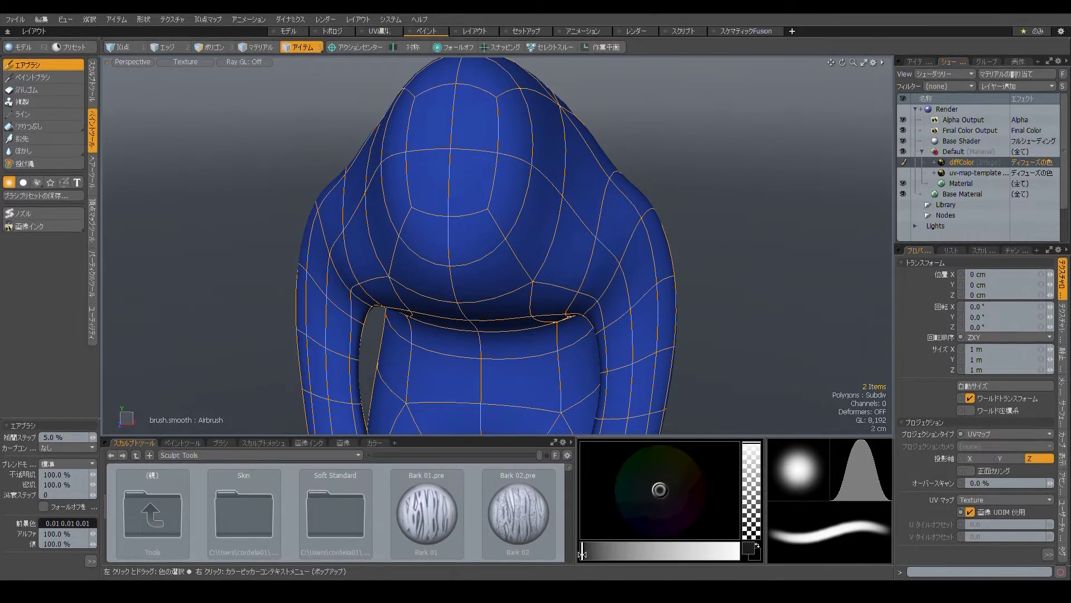
pyautogui.moveTo(496, 145); pyautogui.dragTo(480, 144, button='right')
pyautogui.click(397, 47)
pyautogui.moveTo(489, 152)
pyautogui.mouseDown()
pyautogui.moveTo(506, 110)
pyautogui.moveTo(501, 167)
pyautogui.mouseUp()
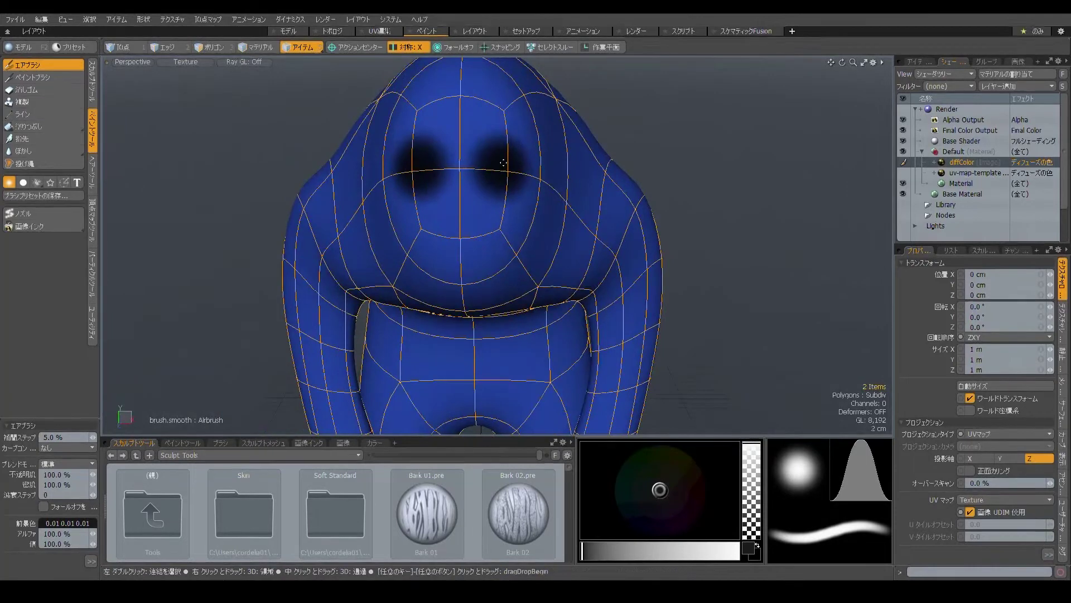
pyautogui.scroll(3, 501, 167)
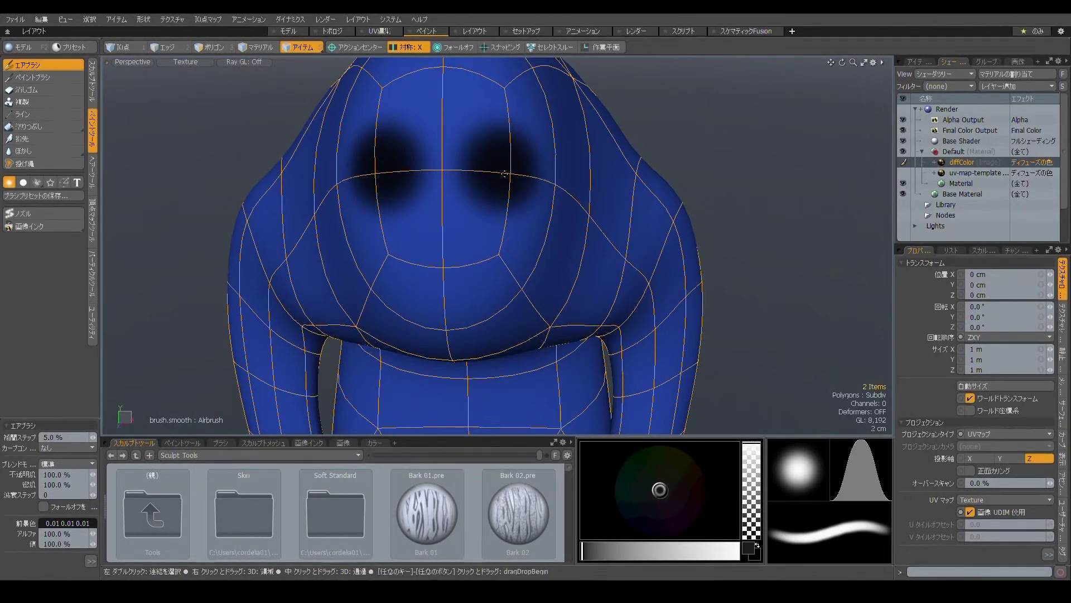
pyautogui.hotkey('ctrl', 'z')
pyautogui.moveTo(509, 175)
pyautogui.mouseDown()
pyautogui.moveTo(350, 182)
pyautogui.moveTo(502, 196)
pyautogui.moveTo(440, 202)
pyautogui.moveTo(508, 218)
pyautogui.moveTo(546, 198)
pyautogui.moveTo(502, 208)
pyautogui.mouseUp()
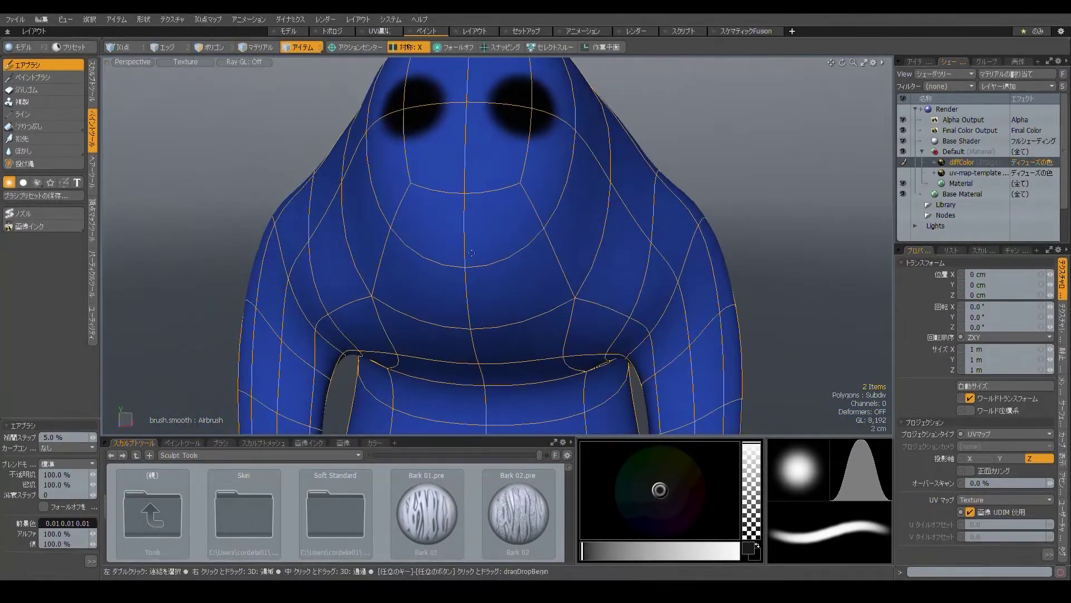
# - Reduce the brush size and try short soft airbrush strokes below the eyes, undoing each one
pyautogui.moveTo(441, 245); pyautogui.dragTo(409, 245, button='right')
pyautogui.keyDown('alt'); pyautogui.moveTo(446, 196); pyautogui.dragTo(449, 210); pyautogui.keyUp('alt')
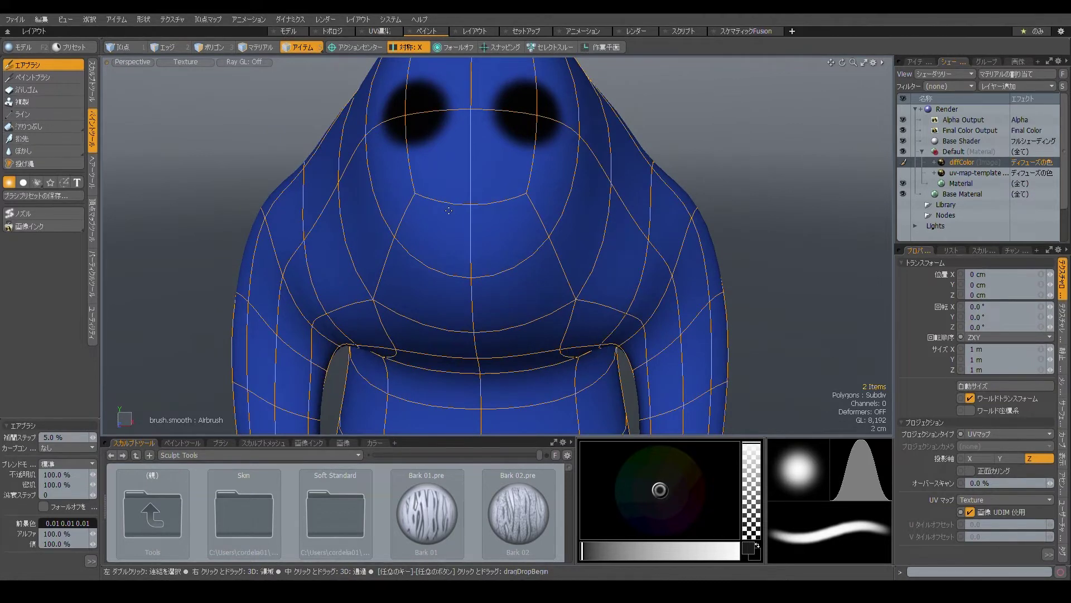
pyautogui.moveTo(462, 198); pyautogui.dragTo(464, 201)
pyautogui.hotkey('ctrl', 'z')
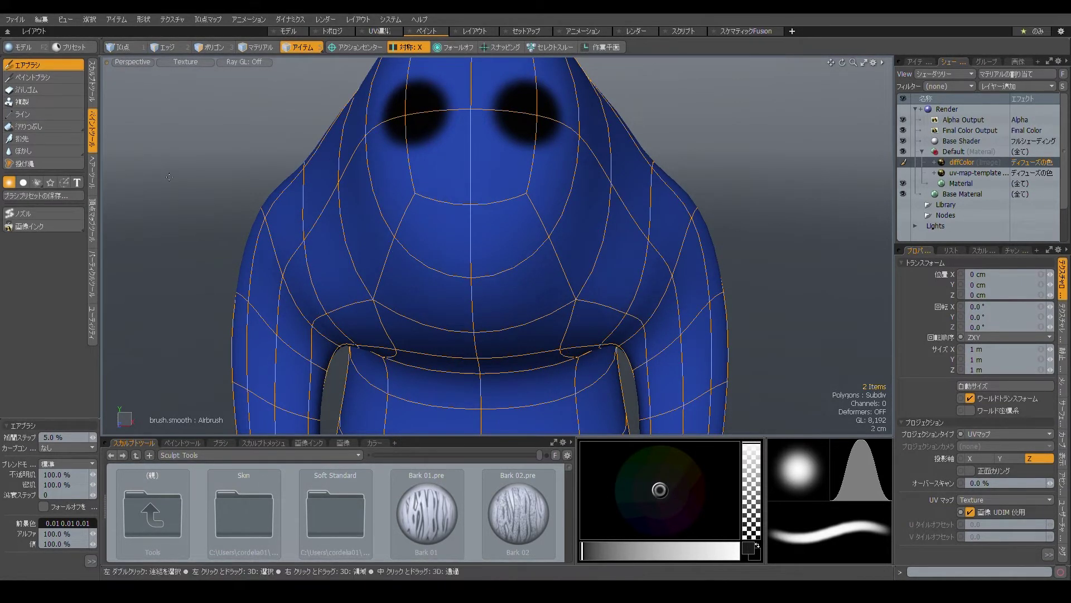
pyautogui.moveTo(434, 213); pyautogui.dragTo(431, 211)
pyautogui.hotkey('ctrl', 'z')
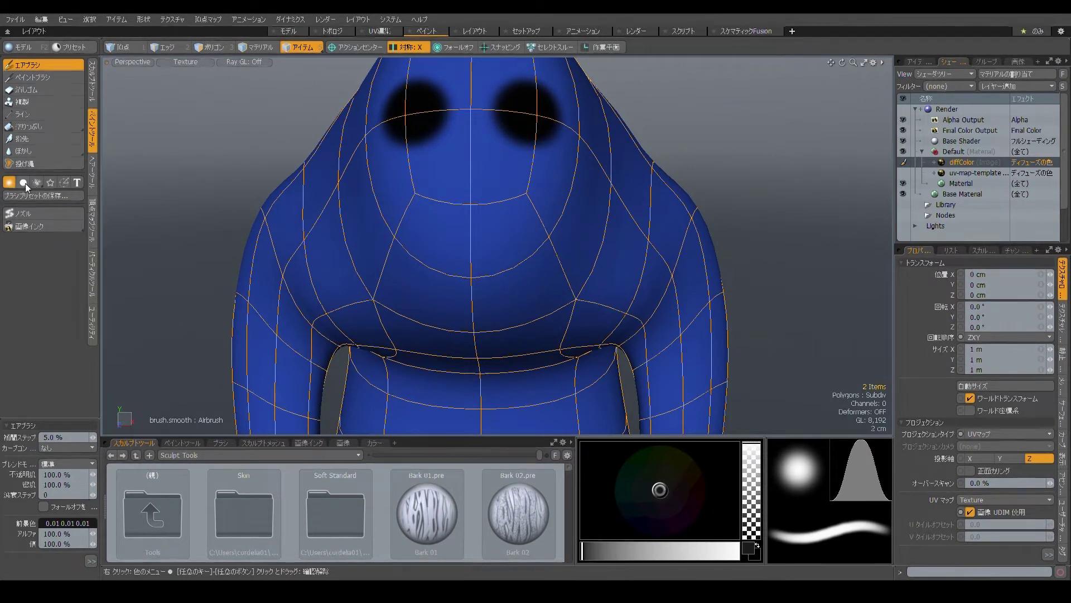
# - Use the Hard Brush tip to paint a mirrored row of four short vertical black teeth per side below the eyes
pyautogui.click(24, 182)
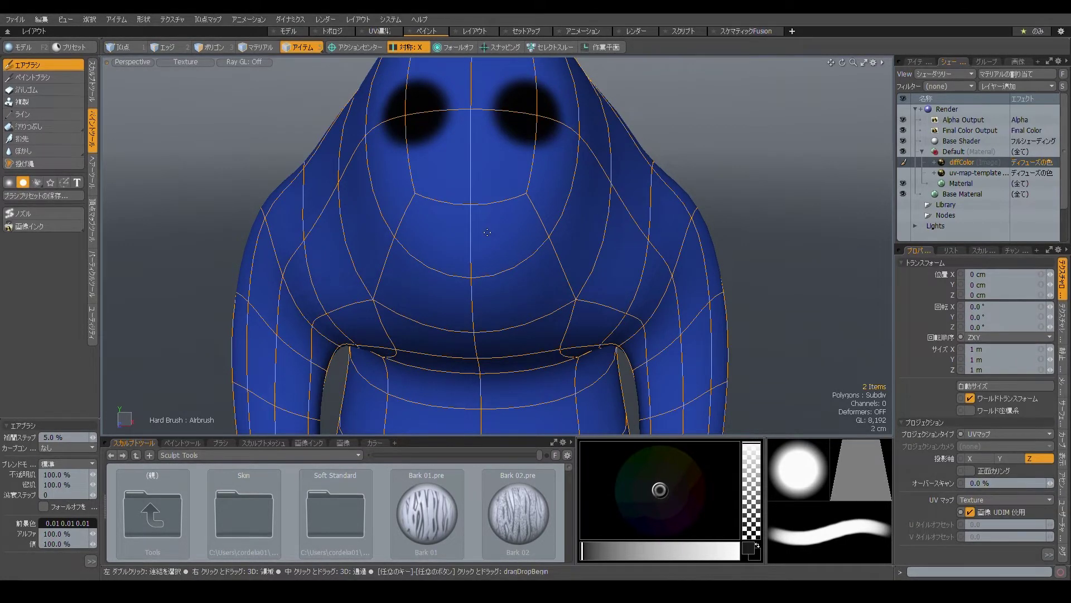
pyautogui.moveTo(452, 200)
pyautogui.mouseDown()
pyautogui.moveTo(451, 223)
pyautogui.moveTo(451, 215)
pyautogui.mouseUp()
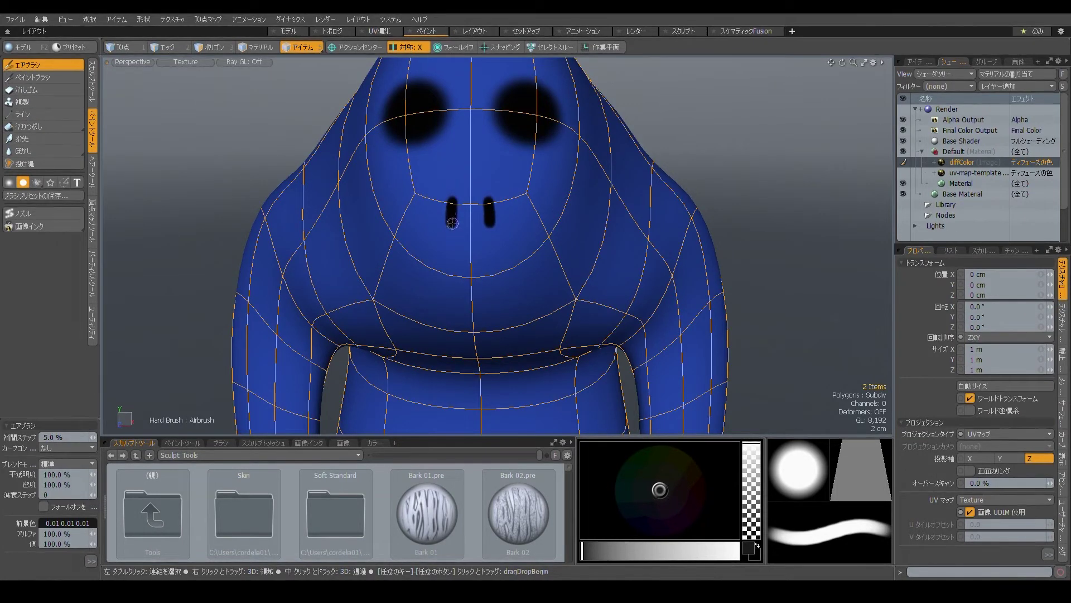
pyautogui.moveTo(455, 222); pyautogui.dragTo(457, 201)
pyautogui.moveTo(438, 200); pyautogui.dragTo(436, 209)
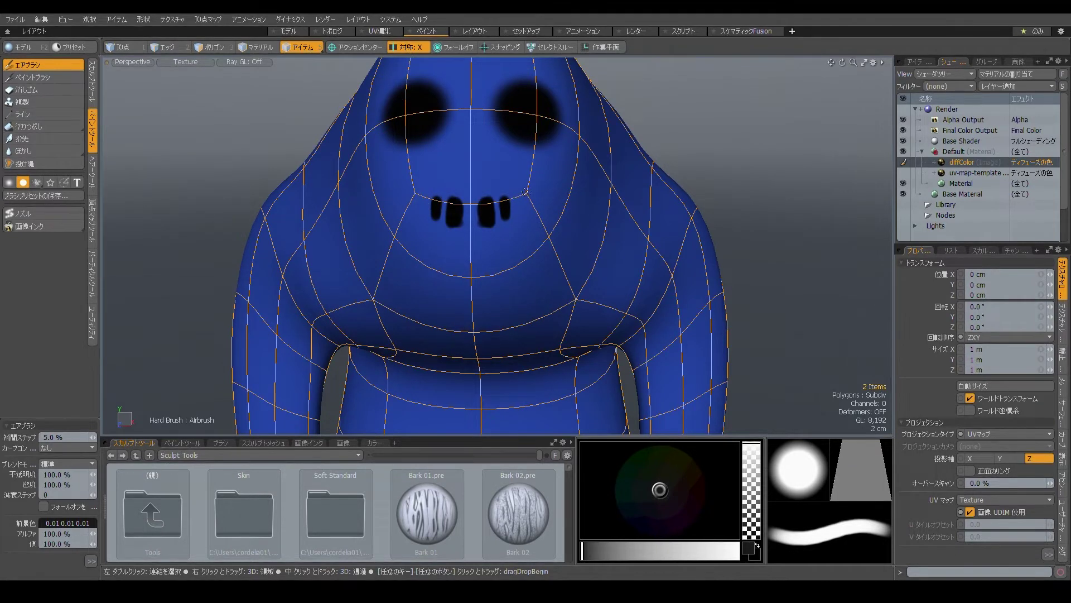
pyautogui.hotkey('ctrl', 'z')
pyautogui.moveTo(523, 199); pyautogui.dragTo(522, 207)
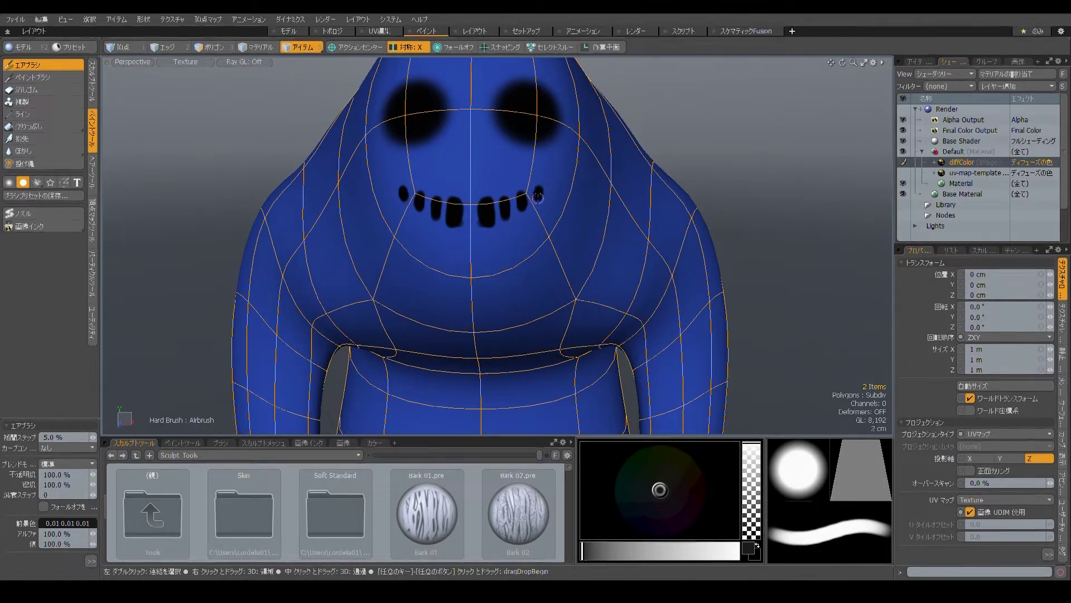
# - Square off the outlines of all the painted teeth with black strokes along their edges
pyautogui.scroll(5, 482, 211)
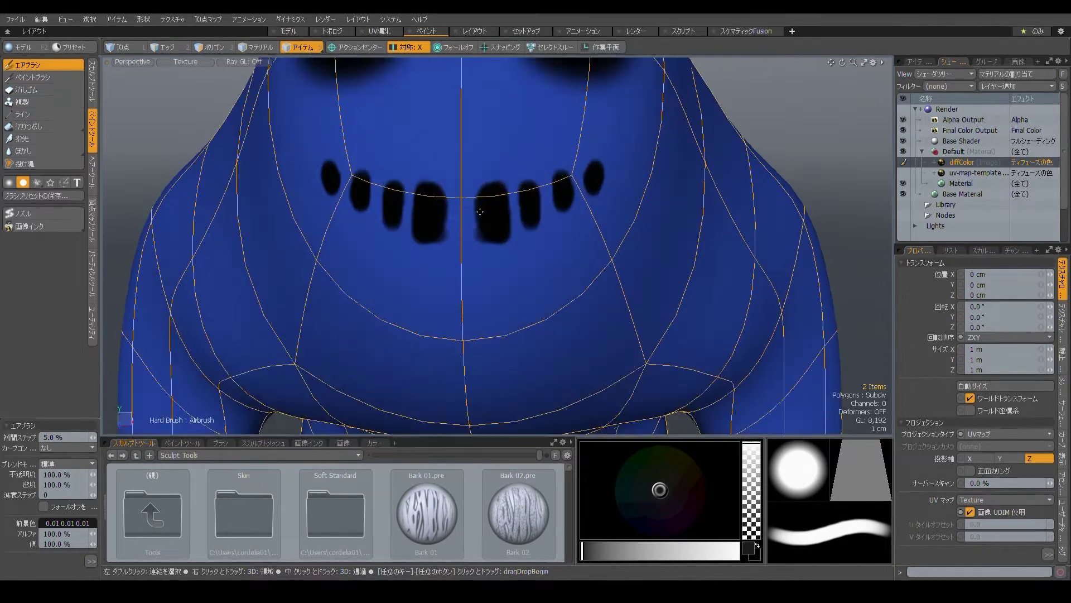
pyautogui.moveTo(462, 162); pyautogui.dragTo(502, 154)
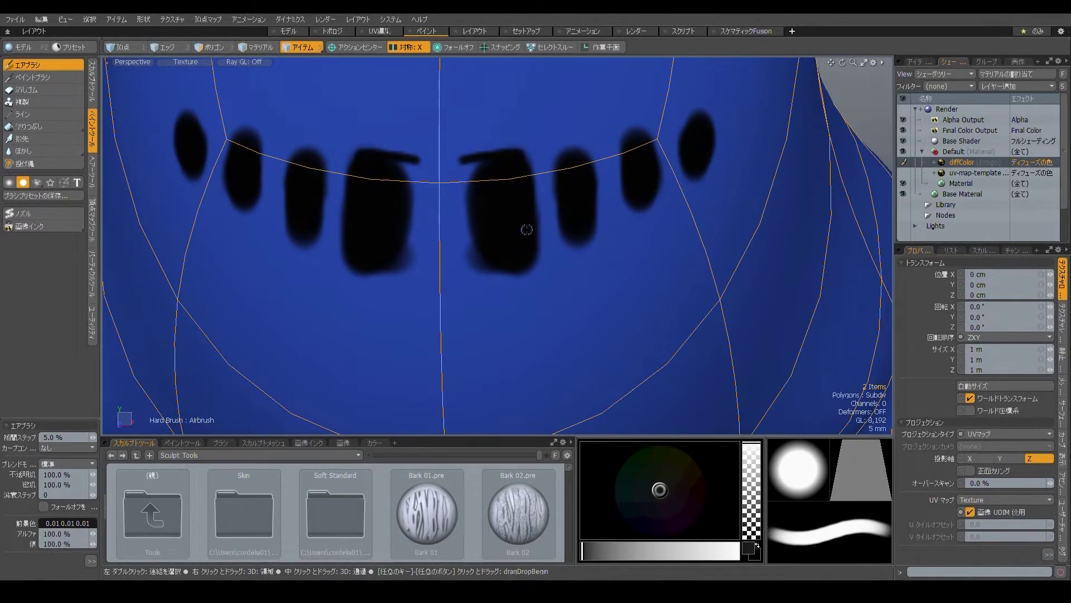
pyautogui.moveTo(526, 270)
pyautogui.mouseDown()
pyautogui.moveTo(477, 270)
pyautogui.moveTo(470, 170)
pyautogui.moveTo(470, 231)
pyautogui.mouseUp()
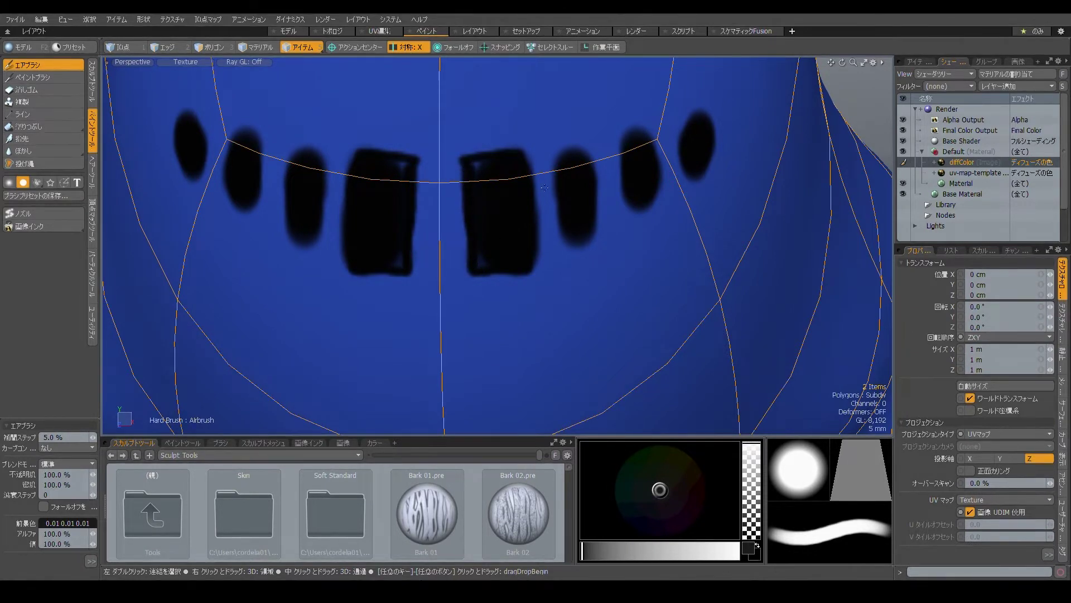
pyautogui.moveTo(552, 148)
pyautogui.mouseDown()
pyautogui.moveTo(584, 139)
pyautogui.moveTo(590, 165)
pyautogui.moveTo(598, 240)
pyautogui.moveTo(569, 248)
pyautogui.moveTo(552, 153)
pyautogui.moveTo(652, 131)
pyautogui.moveTo(663, 204)
pyautogui.moveTo(633, 217)
pyautogui.moveTo(616, 142)
pyautogui.mouseUp()
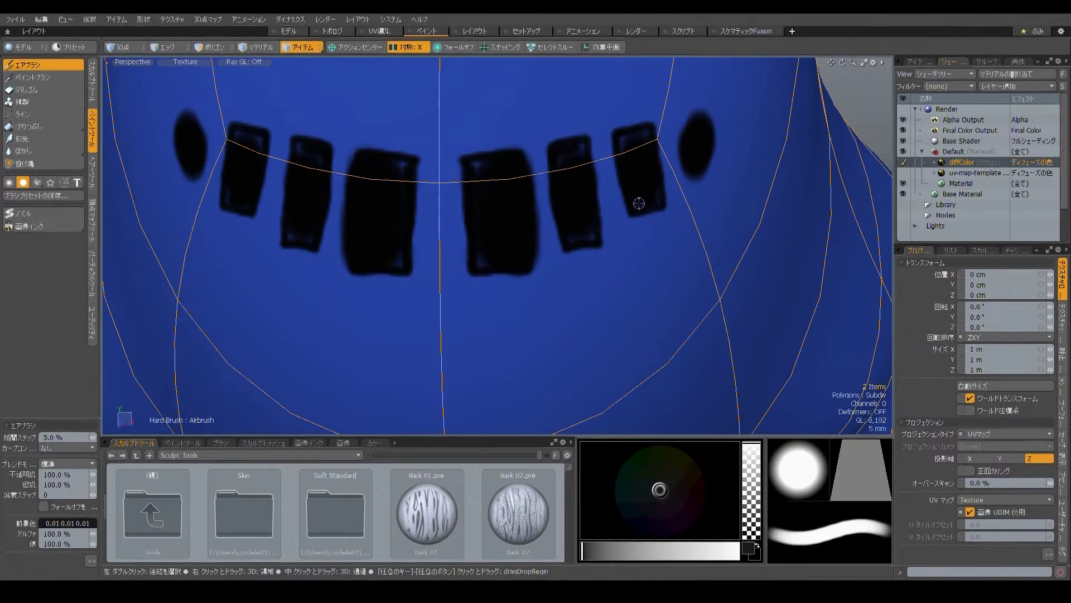
pyautogui.moveTo(677, 108); pyautogui.dragTo(703, 108)
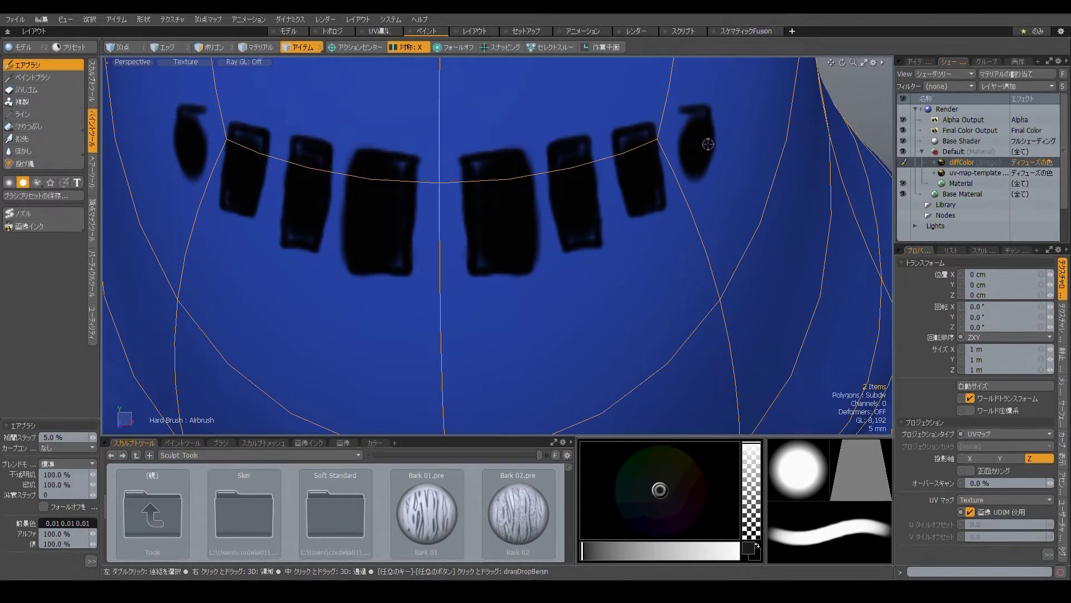
pyautogui.moveTo(704, 178)
pyautogui.mouseDown()
pyautogui.moveTo(690, 174)
pyautogui.moveTo(679, 113)
pyautogui.mouseUp()
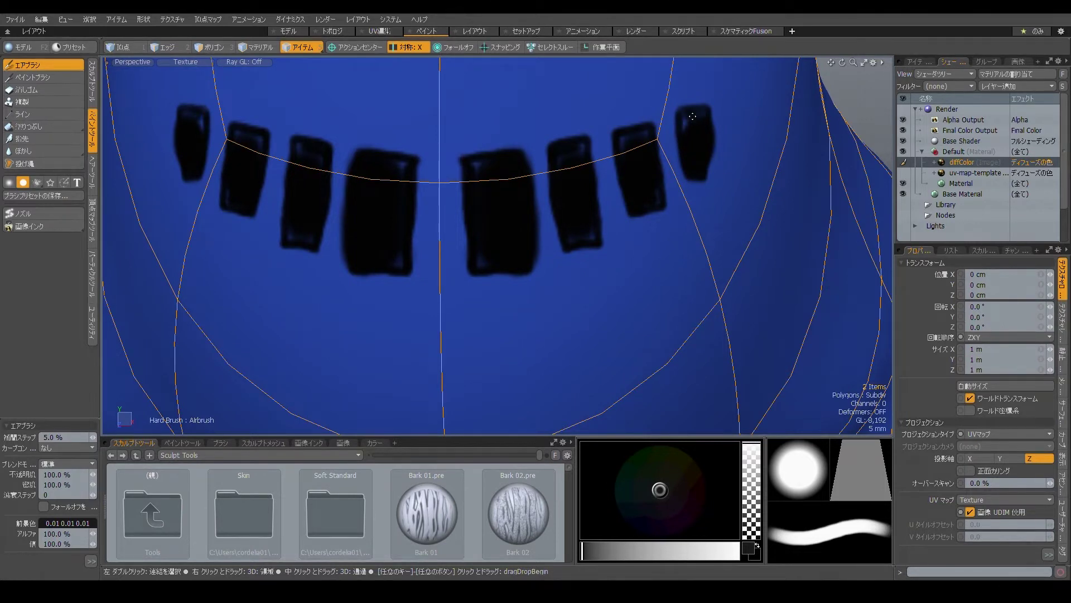
# - Extend the outermost tooth on each side with black strokes into a wider, pointed top edge, using X symmetry
pyautogui.moveTo(695, 99)
pyautogui.mouseDown()
pyautogui.moveTo(721, 108)
pyautogui.moveTo(707, 147)
pyautogui.mouseUp()
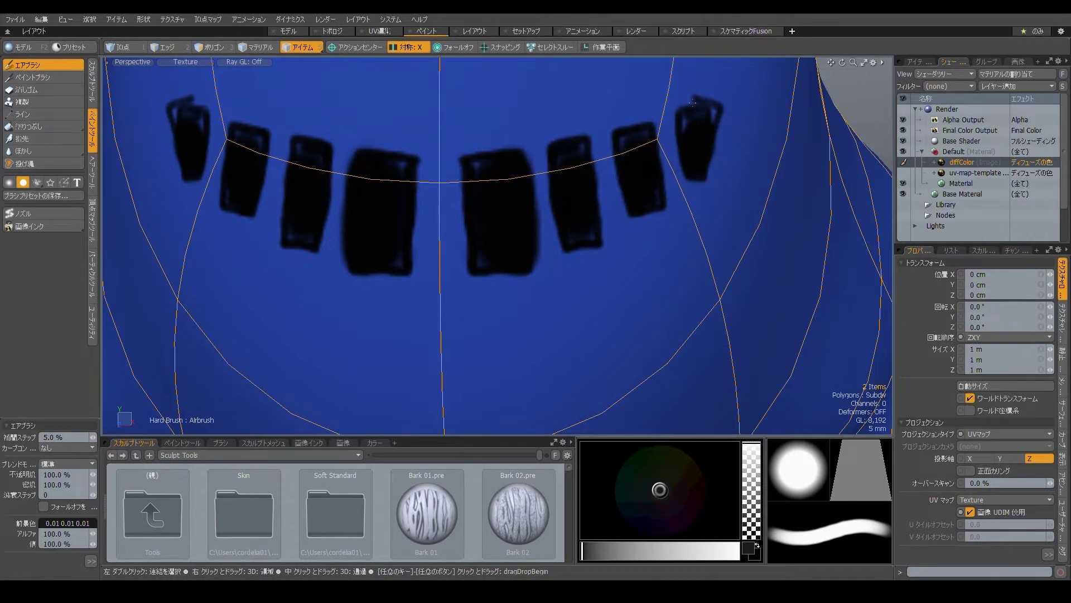
pyautogui.moveTo(687, 97); pyautogui.dragTo(720, 108)
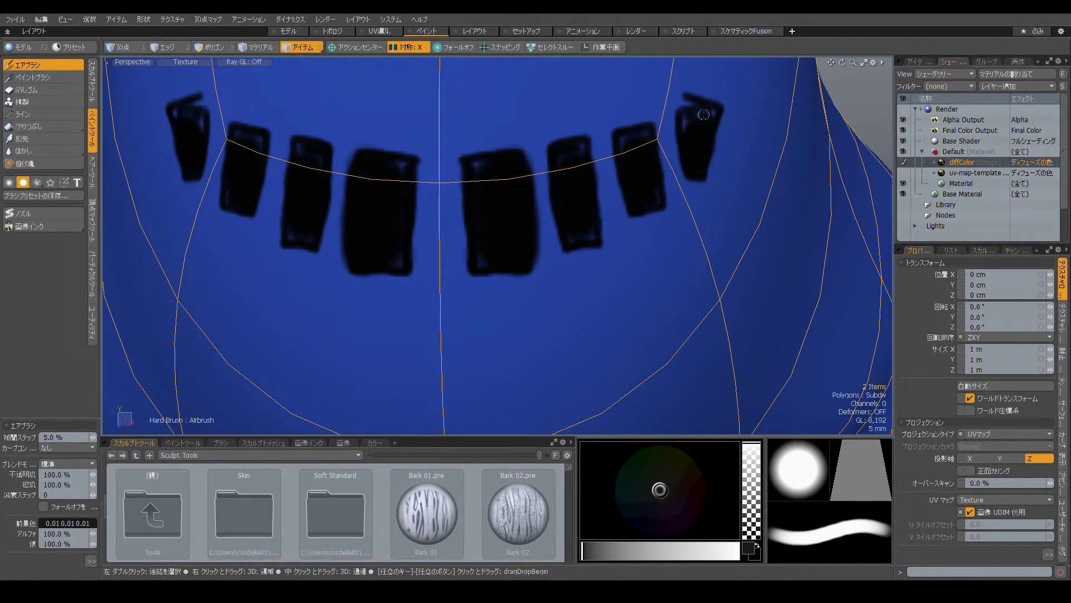
pyautogui.moveTo(717, 111); pyautogui.dragTo(705, 162)
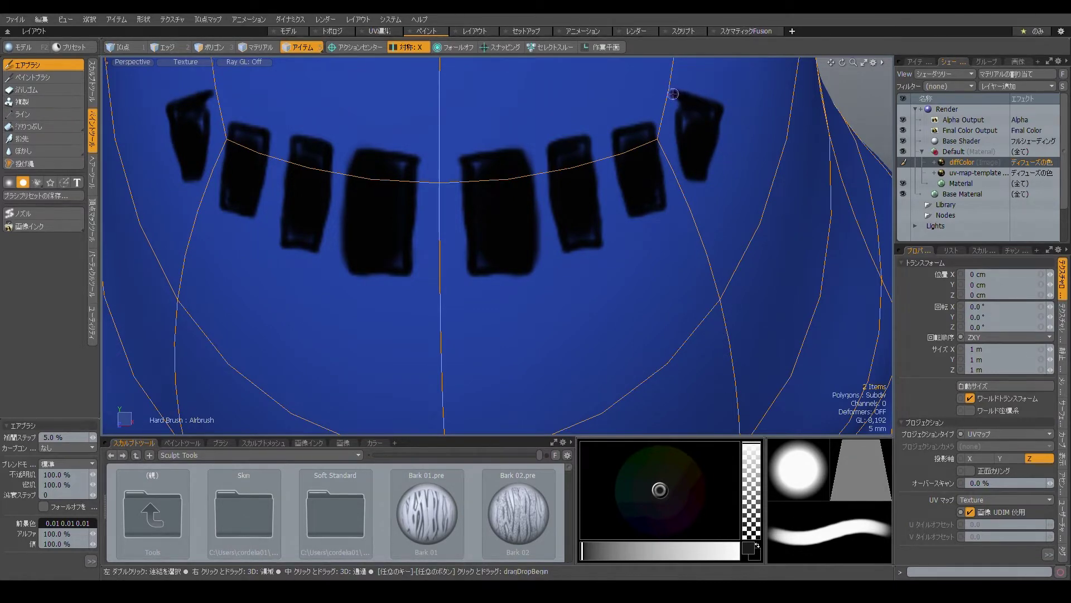
# - Redraw the outlines of both eyes in black with the Hard Brush tip, and touch them up with the smooth tip
pyautogui.scroll(-4, 662, 136)
pyautogui.keyDown('alt'); pyautogui.keyDown('shift'); pyautogui.moveTo(661, 139); pyautogui.dragTo(662, 229); pyautogui.keyUp('shift'); pyautogui.keyUp('alt')
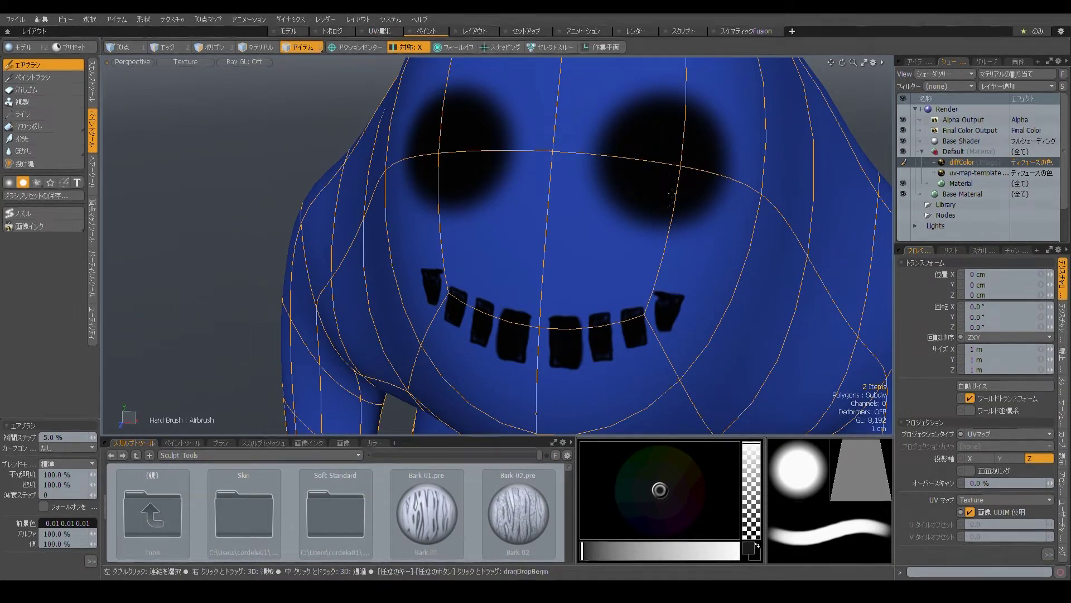
pyautogui.click(618, 210)
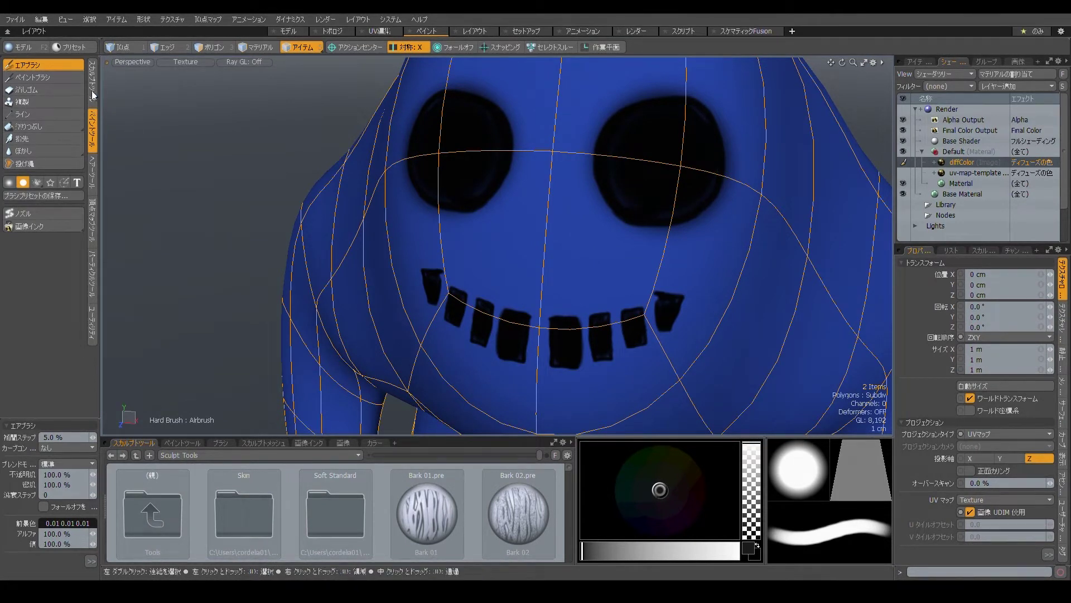
pyautogui.click(9, 182)
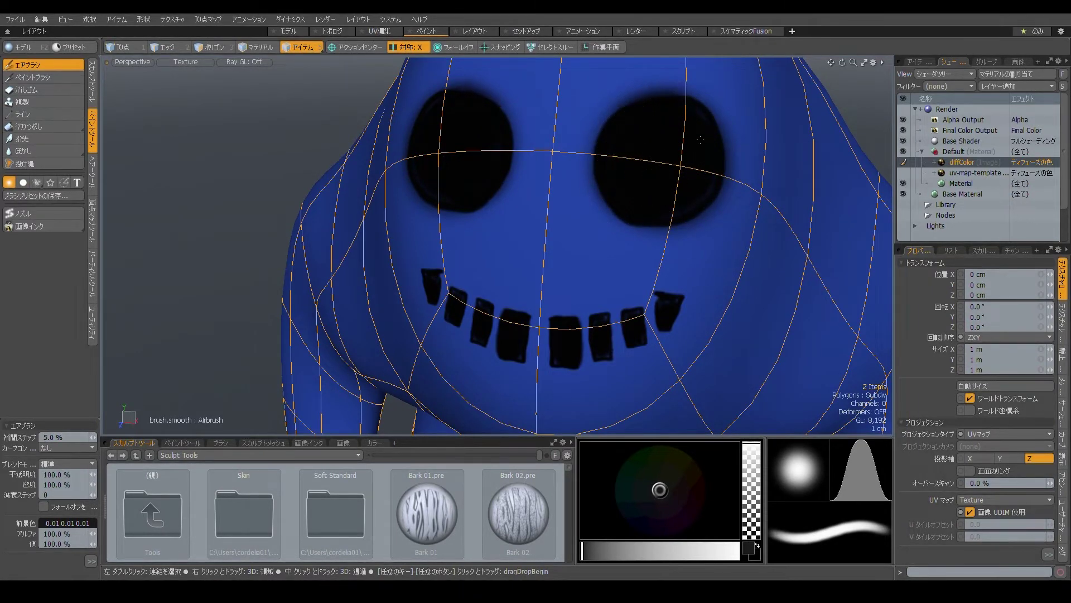
# - Leave the Airbrush and switch from item to polygon selection mode to view the painted character without the wireframe
pyautogui.scroll(-8, 692, 134)
pyautogui.keyDown('alt'); pyautogui.moveTo(692, 133); pyautogui.dragTo(659, 148); pyautogui.keyUp('alt')
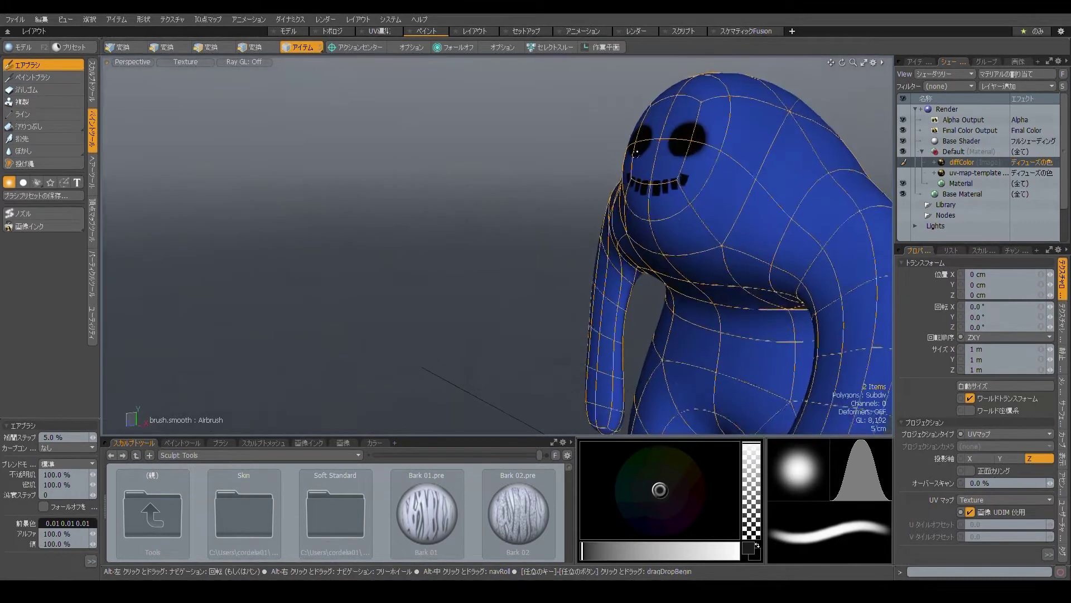
pyautogui.press('Tab')
pyautogui.press('Tab')
pyautogui.moveTo(728, 213)
pyautogui.keyDown('alt'); pyautogui.mouseDown()
pyautogui.moveTo(646, 215)
pyautogui.moveTo(777, 217)
pyautogui.moveTo(658, 215)
pyautogui.mouseUp(); pyautogui.keyUp('alt')
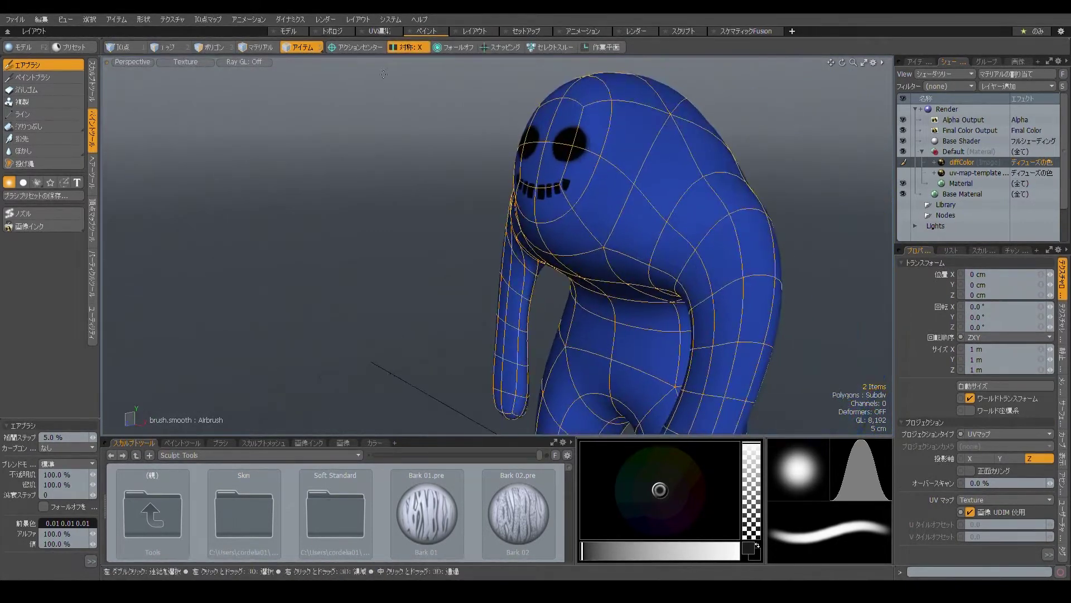
pyautogui.click(316, 48)
pyautogui.press('3')
pyautogui.keyDown('alt'); pyautogui.moveTo(514, 285); pyautogui.dragTo(536, 262); pyautogui.keyUp('alt')
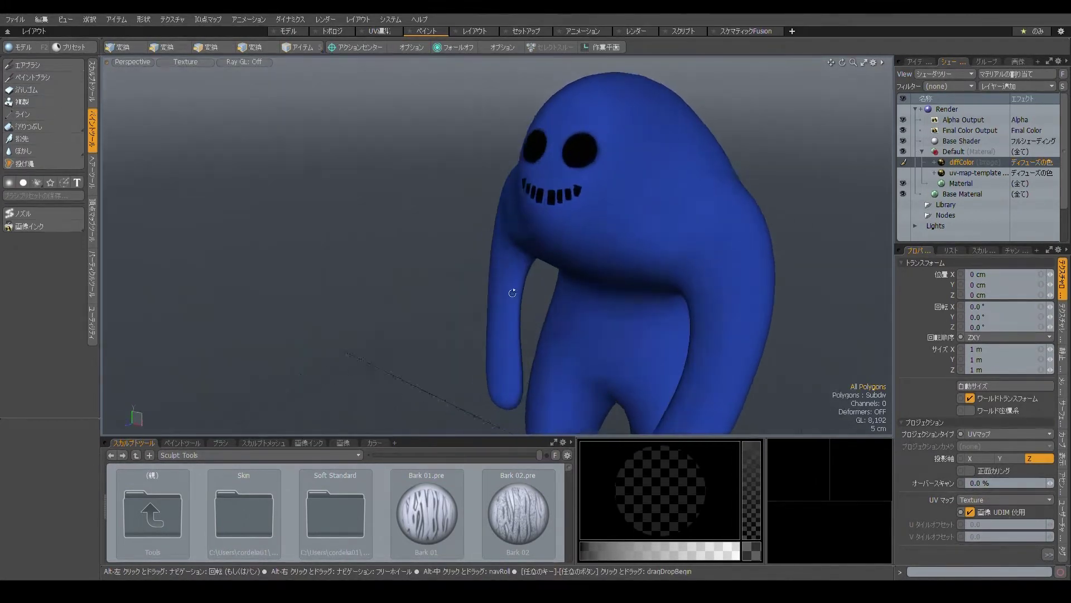
# - Run the render preview in the Render layout and inspect the painted eyes and teeth up close
pyautogui.click(641, 31)
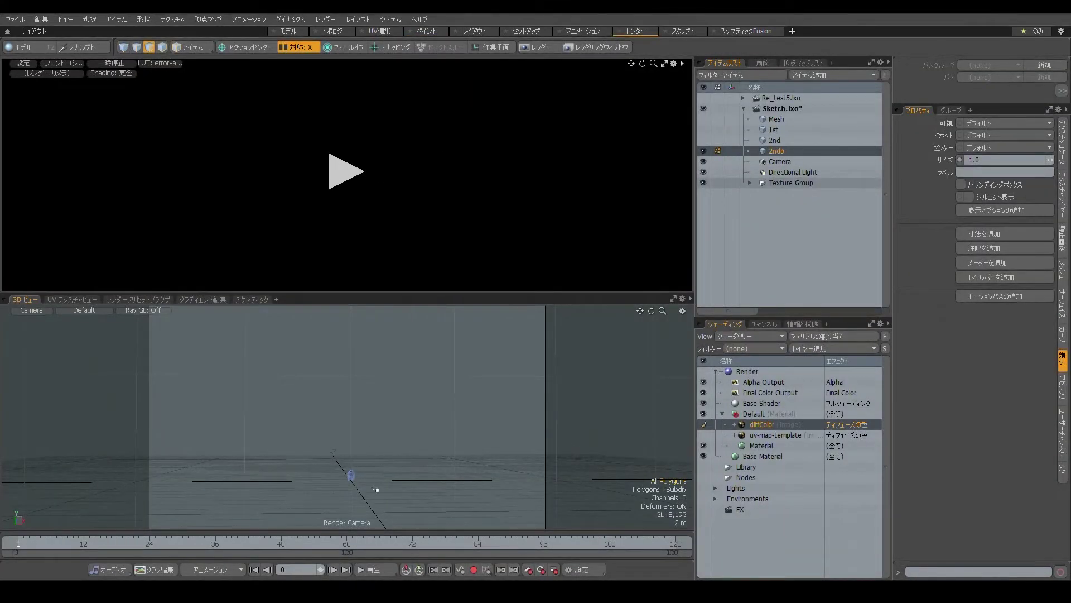
pyautogui.click(344, 178)
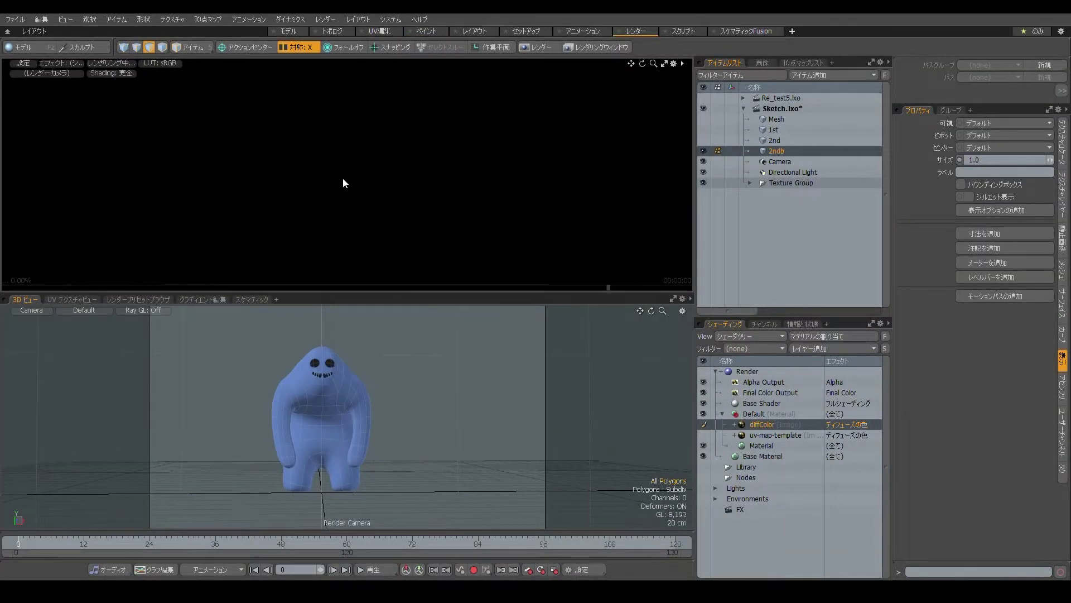
pyautogui.keyDown('alt'); pyautogui.moveTo(348, 164); pyautogui.dragTo(347, 164); pyautogui.keyUp('alt')
pyautogui.keyDown('alt'); pyautogui.keyDown('shift'); pyautogui.moveTo(344, 162); pyautogui.dragTo(390, 178); pyautogui.keyUp('shift'); pyautogui.keyUp('alt')
pyautogui.scroll(3, 380, 154)
pyautogui.scroll(5, 382, 155)
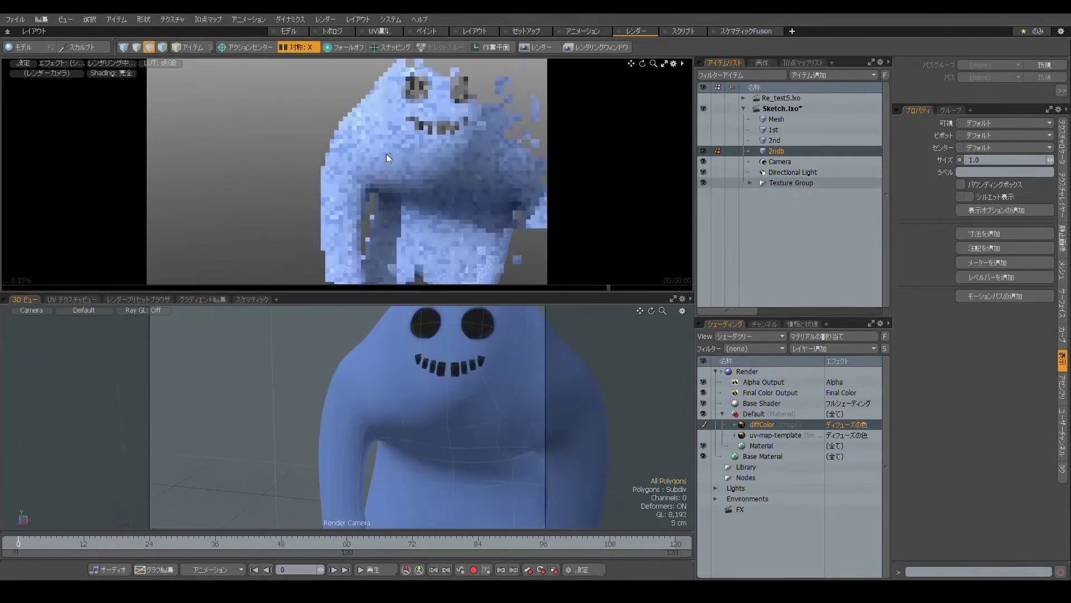
pyautogui.keyDown('alt'); pyautogui.keyDown('shift'); pyautogui.moveTo(433, 129); pyautogui.dragTo(395, 170); pyautogui.keyUp('shift'); pyautogui.keyUp('alt')
pyautogui.press('3')
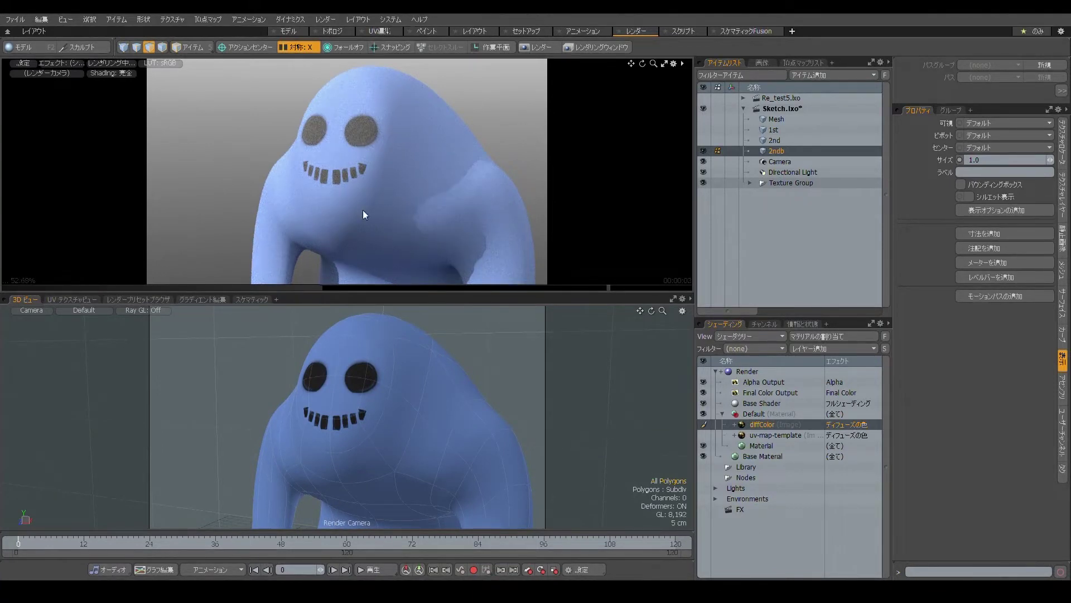
pyautogui.scroll(2, 358, 135)
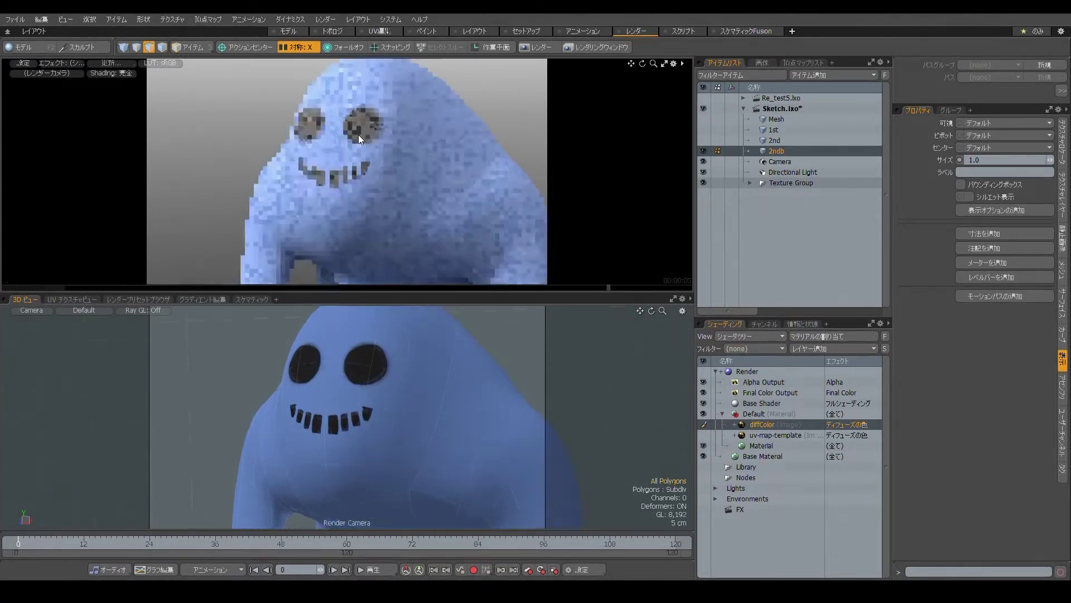
pyautogui.scroll(4, 358, 135)
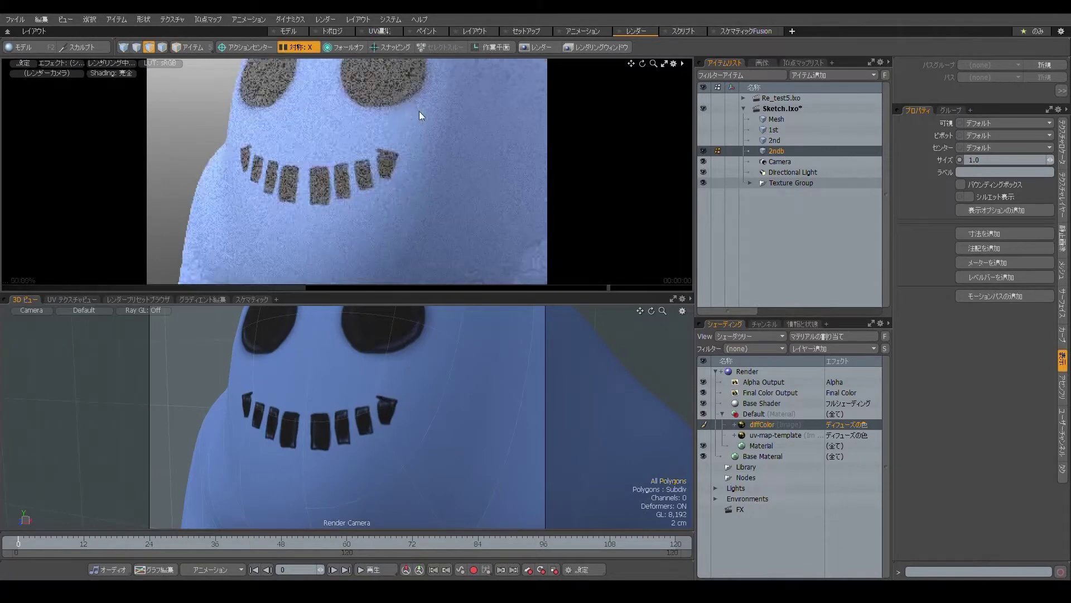
pyautogui.keyDown('alt'); pyautogui.keyDown('shift'); pyautogui.moveTo(419, 111); pyautogui.dragTo(415, 130); pyautogui.keyUp('shift'); pyautogui.keyUp('alt')
pyautogui.scroll(2, 419, 156)
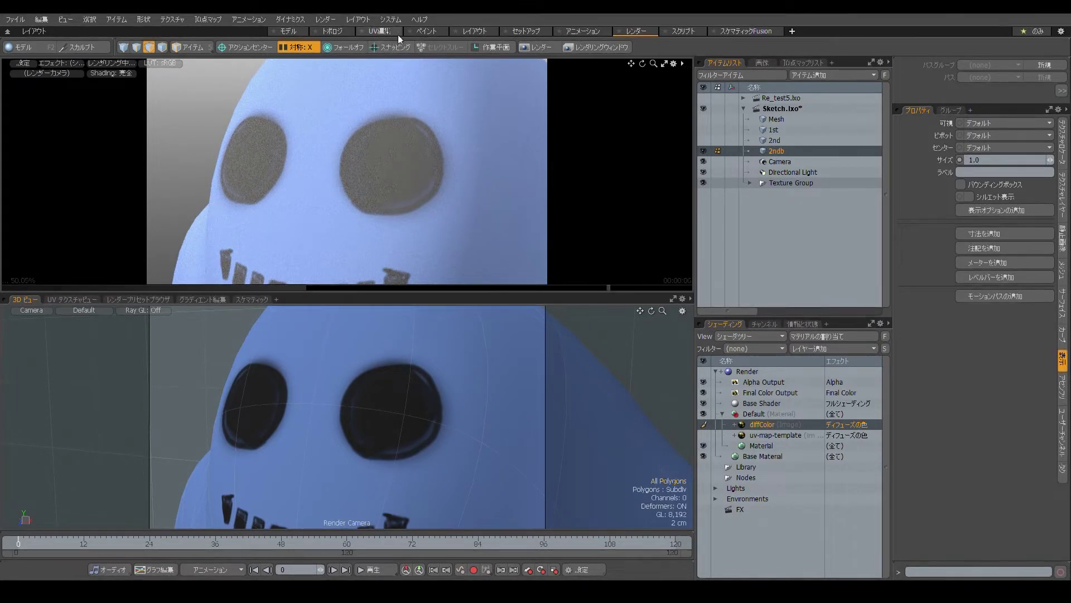
# - Return to the Paint layout and open a running, smaller floating render preview beside the model's face
pyautogui.click(425, 31)
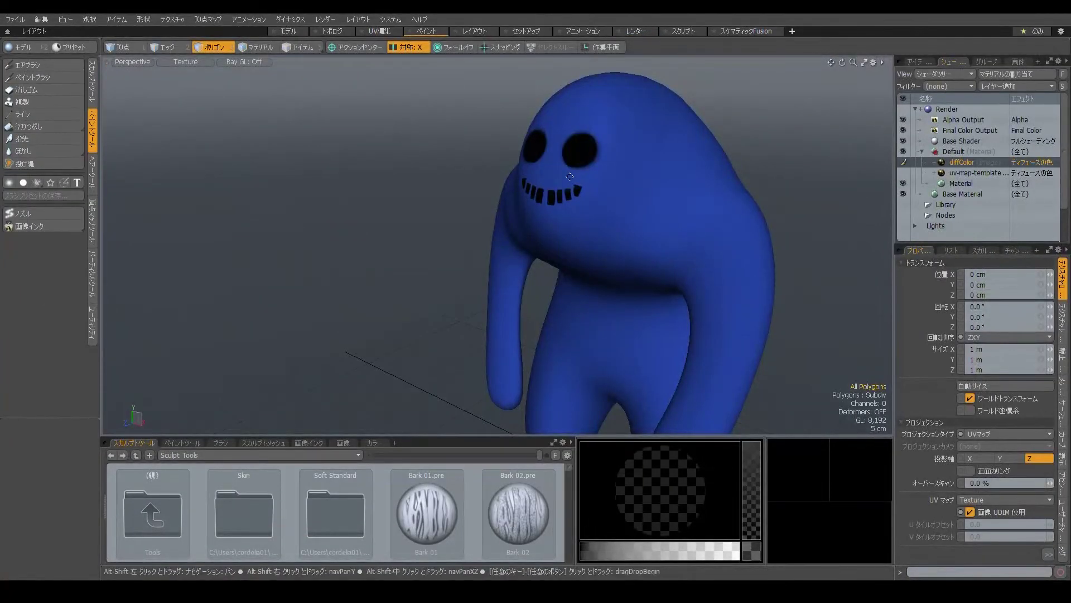
pyautogui.scroll(6, 490, 221)
pyautogui.keyDown('alt'); pyautogui.moveTo(484, 216); pyautogui.dragTo(547, 219); pyautogui.keyUp('alt')
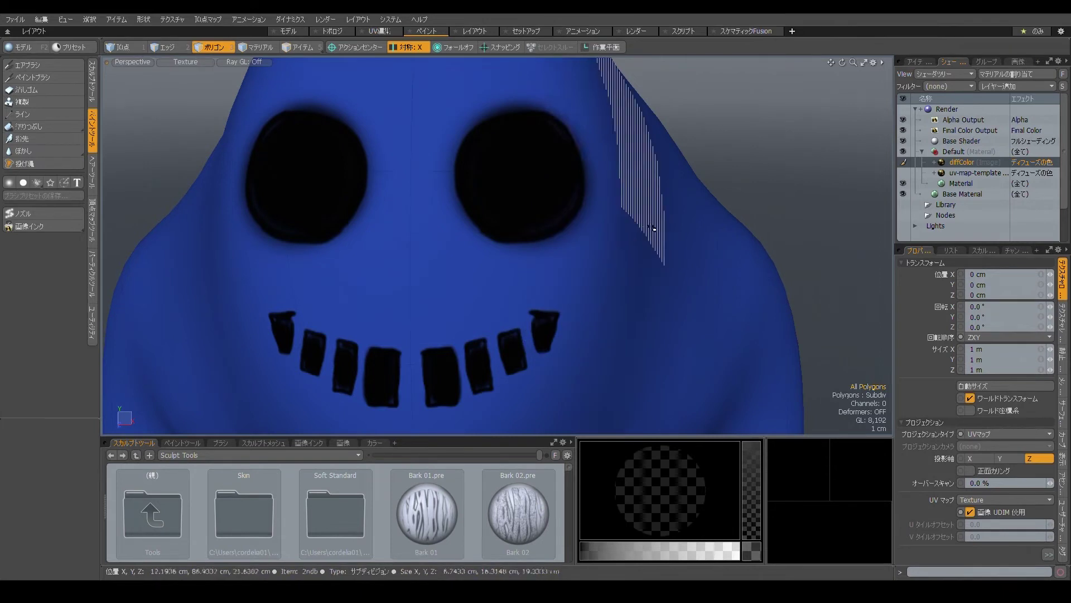
pyautogui.press('F9')
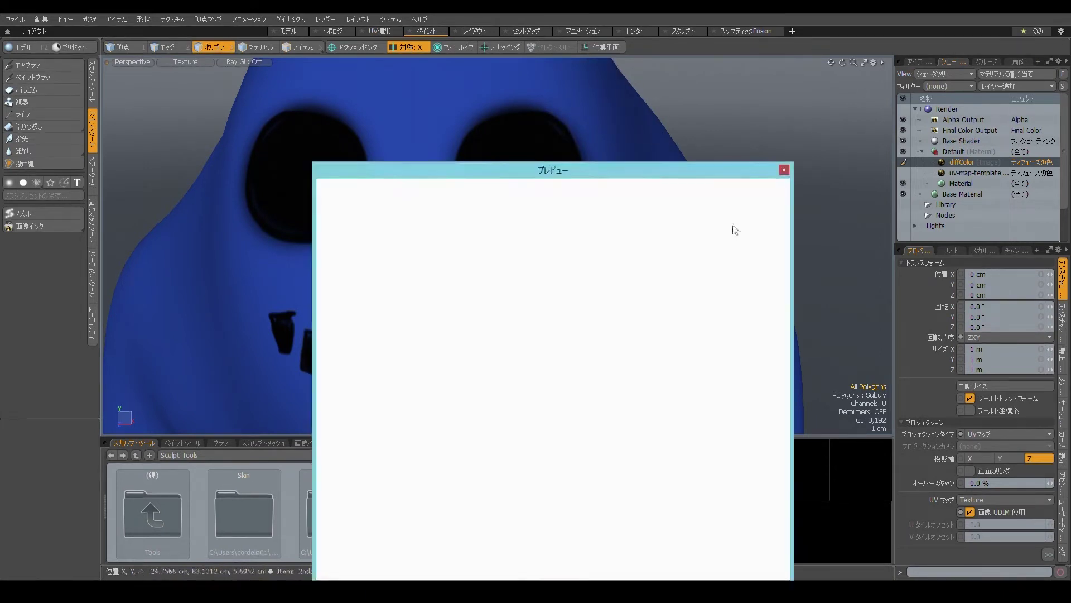
pyautogui.click(567, 366)
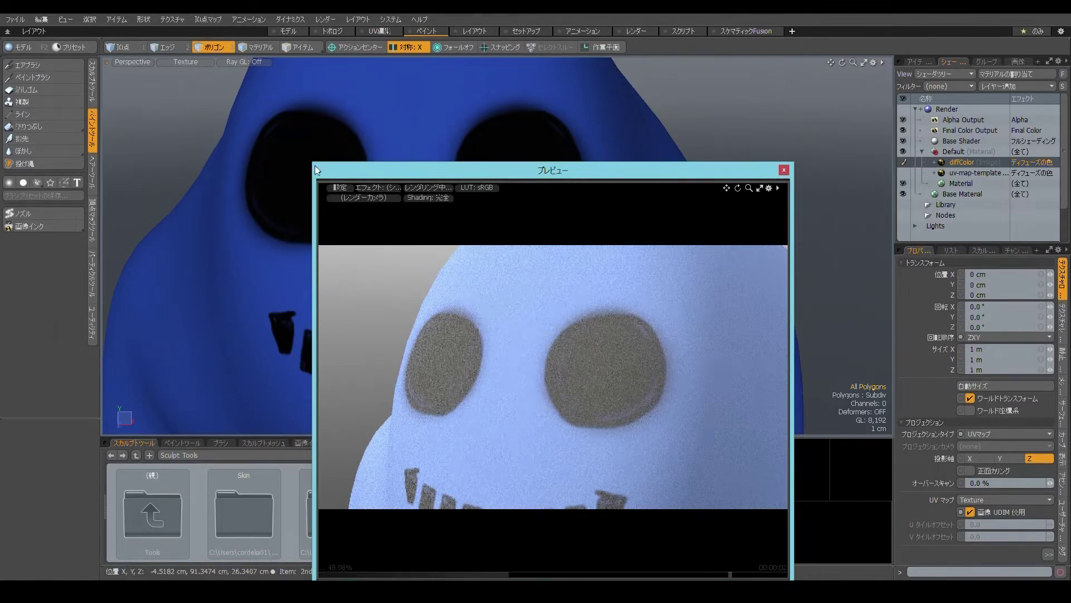
pyautogui.moveTo(312, 165); pyautogui.dragTo(692, 83)
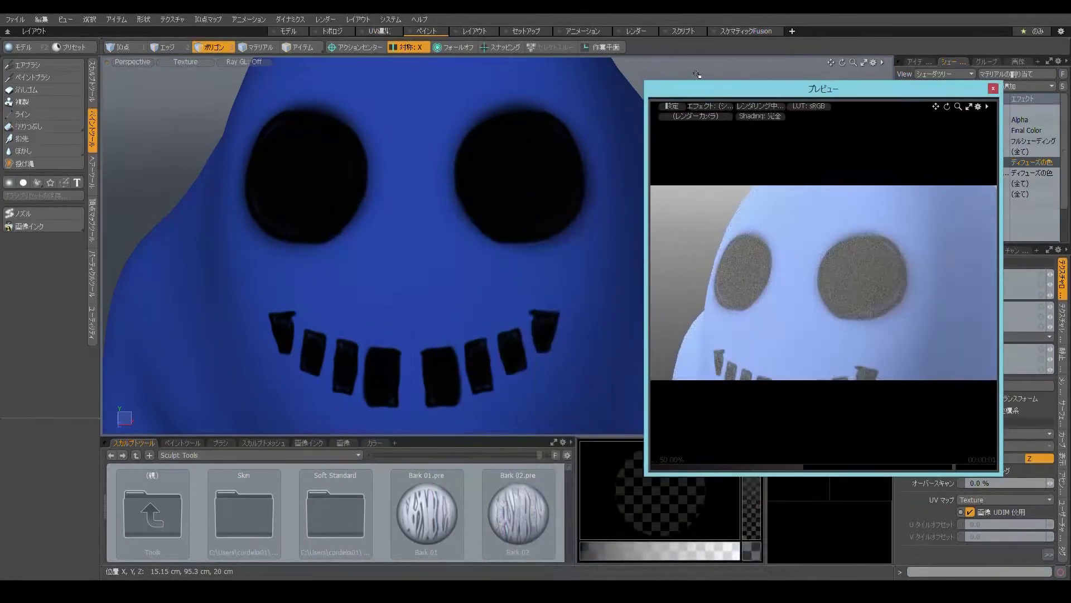
# - Switch to the Paintbrush with the smooth tip, try black strokes inside the eyes at an adjusted brush size, and undo them
pyautogui.keyDown('alt'); pyautogui.keyDown('shift'); pyautogui.moveTo(502, 198); pyautogui.dragTo(474, 220); pyautogui.keyUp('shift'); pyautogui.keyUp('alt')
pyautogui.scroll(3, 490, 212)
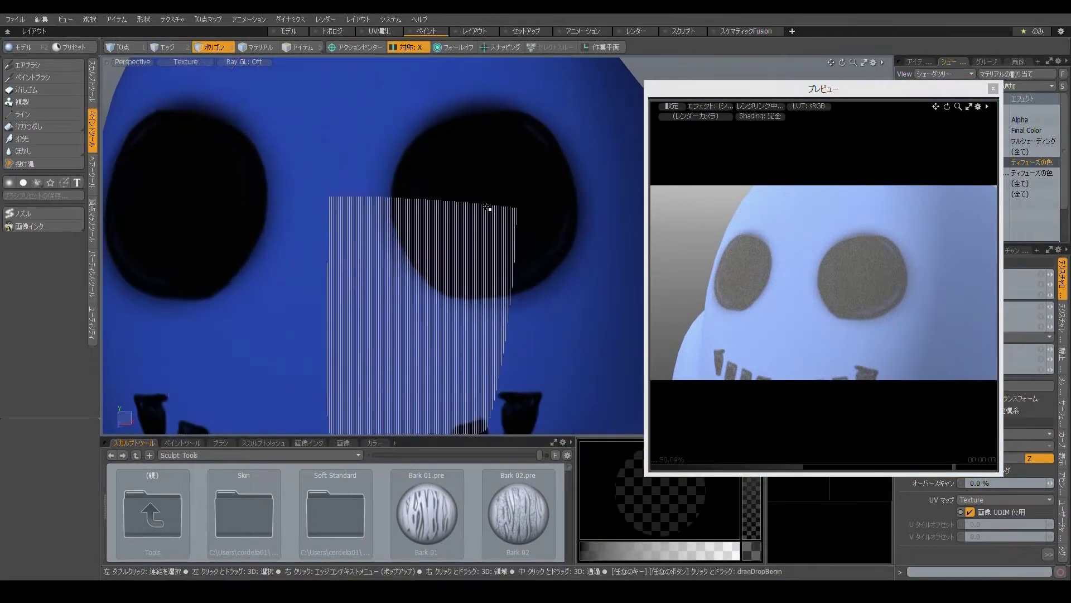
pyautogui.click(34, 77)
pyautogui.moveTo(496, 247); pyautogui.dragTo(540, 247, button='right')
pyautogui.moveTo(481, 248)
pyautogui.mouseDown()
pyautogui.moveTo(521, 223)
pyautogui.moveTo(519, 192)
pyautogui.mouseUp()
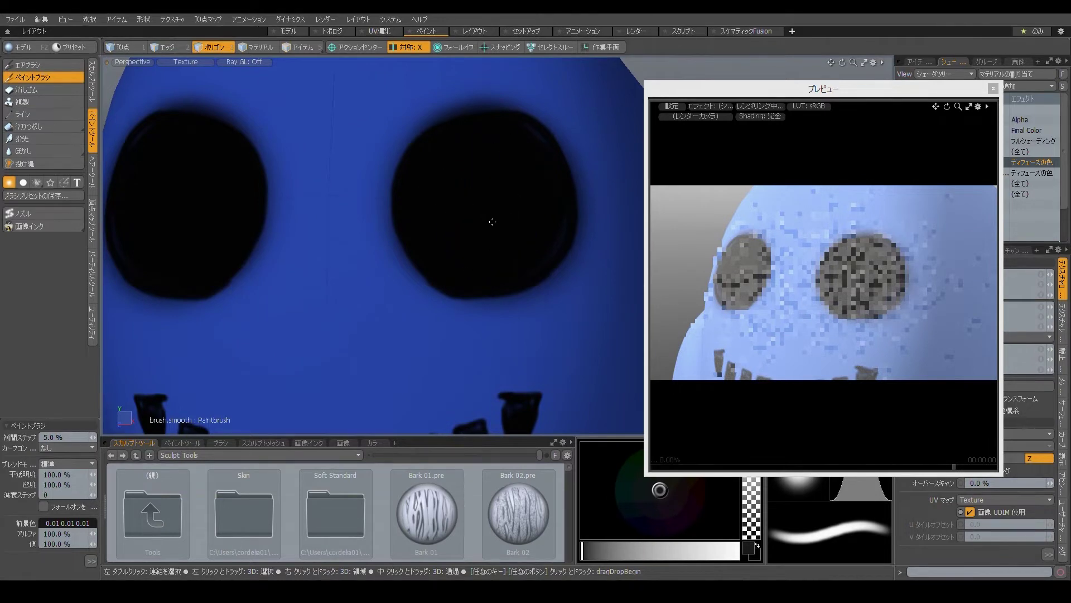
pyautogui.moveTo(476, 276)
pyautogui.mouseDown()
pyautogui.moveTo(500, 277)
pyautogui.moveTo(532, 253)
pyautogui.mouseUp()
pyautogui.hotkey('ctrl', 'z')
pyautogui.hotkey('ctrl', 'z')
# - Adjust the brush size and paint over the blue streaks inside the eyes and along their upper edges in black, undoing the last stroke
pyautogui.moveTo(468, 257); pyautogui.dragTo(446, 256, button='right')
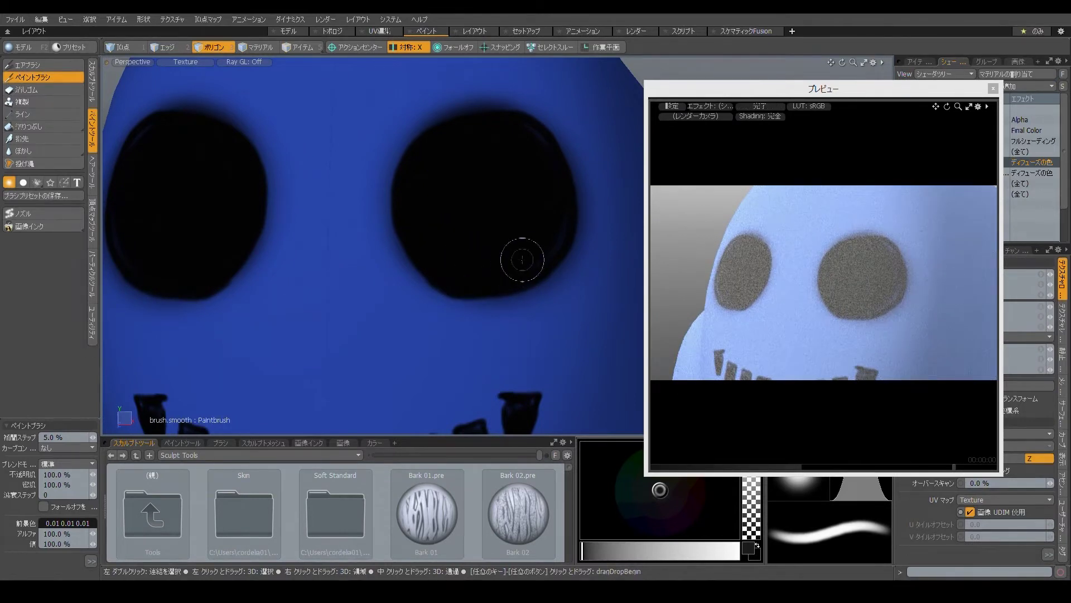
pyautogui.moveTo(507, 220); pyautogui.dragTo(471, 221, button='right')
pyautogui.moveTo(424, 188)
pyautogui.mouseDown()
pyautogui.moveTo(428, 244)
pyautogui.moveTo(462, 257)
pyautogui.mouseUp()
pyautogui.moveTo(484, 129); pyautogui.dragTo(459, 133)
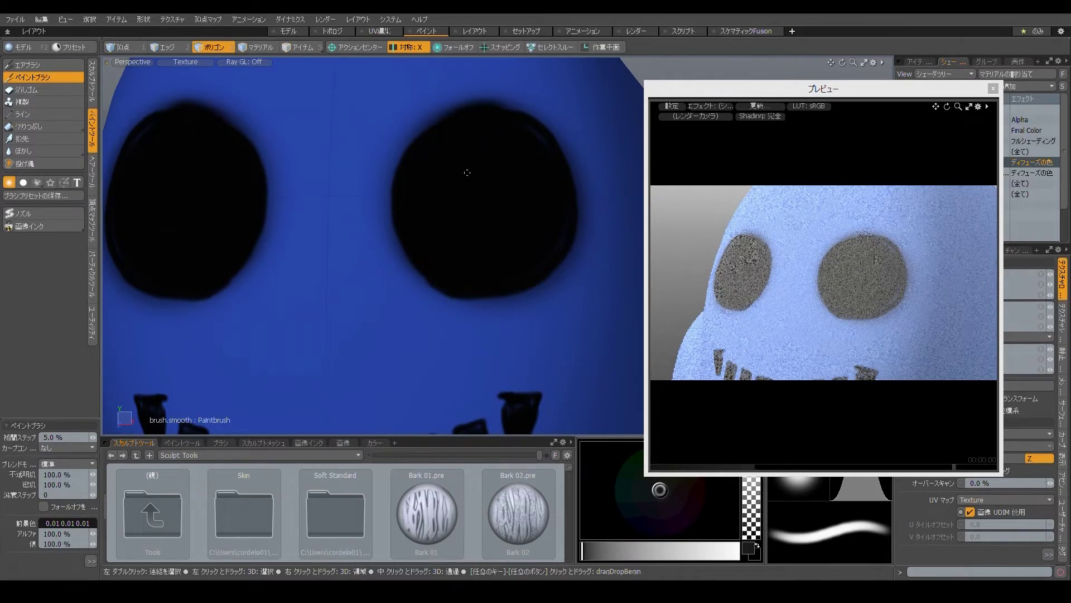
pyautogui.moveTo(549, 240)
pyautogui.mouseDown()
pyautogui.moveTo(516, 192)
pyautogui.moveTo(504, 208)
pyautogui.moveTo(519, 193)
pyautogui.moveTo(526, 255)
pyautogui.mouseUp()
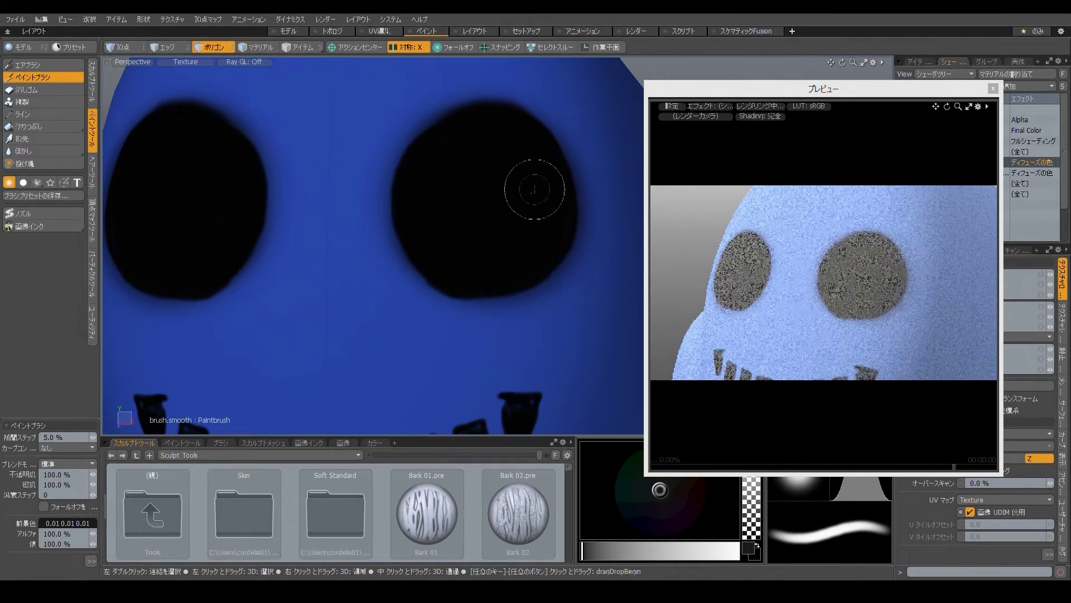
pyautogui.moveTo(432, 148)
pyautogui.mouseDown()
pyautogui.moveTo(416, 230)
pyautogui.moveTo(453, 259)
pyautogui.mouseUp()
pyautogui.hotkey('ctrl', 'z')
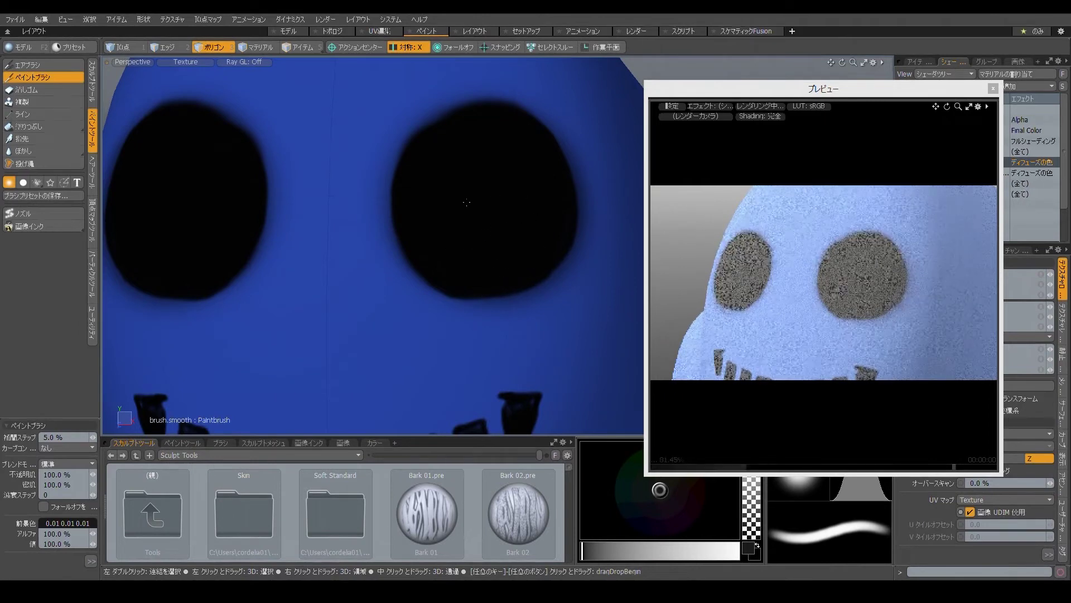
# - Even out the upper edge of both eyes with a mirrored black Paintbrush stroke
pyautogui.scroll(-5, 496, 189)
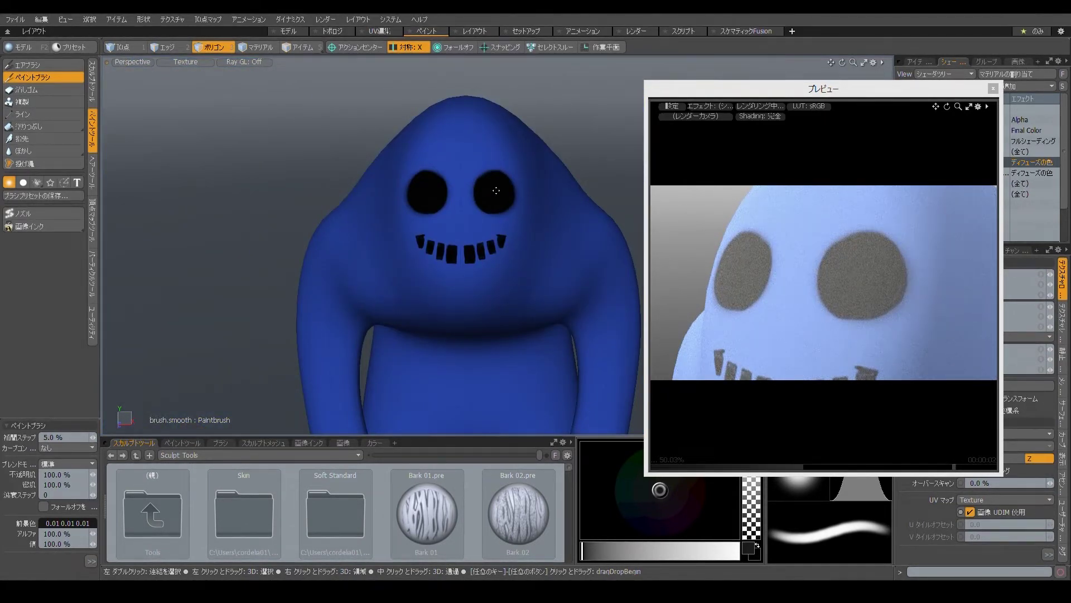
pyautogui.scroll(4, 509, 220)
pyautogui.scroll(-4, 516, 210)
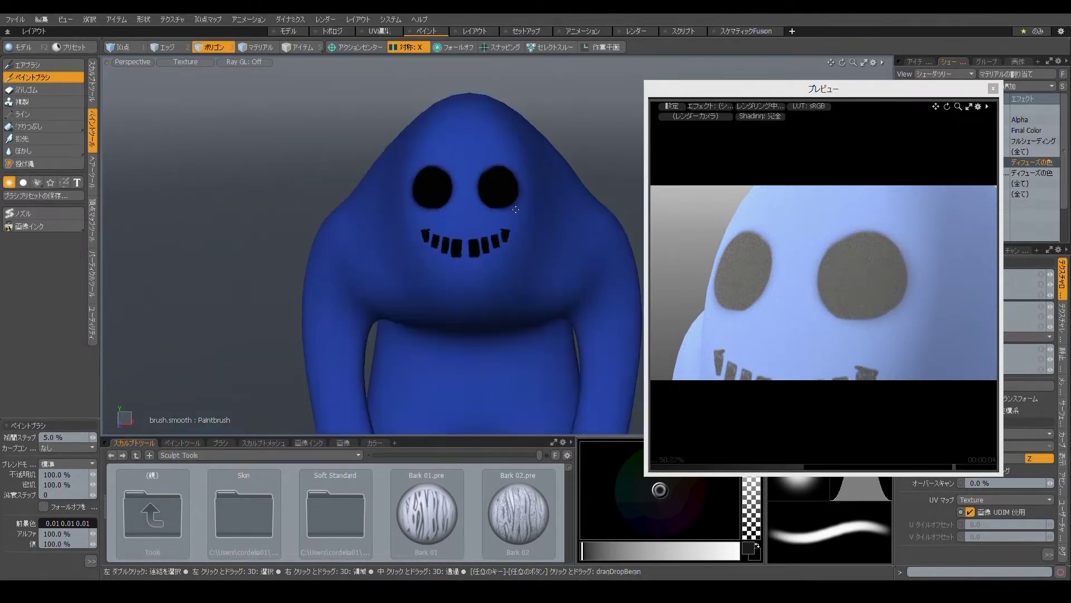
pyautogui.scroll(5, 528, 234)
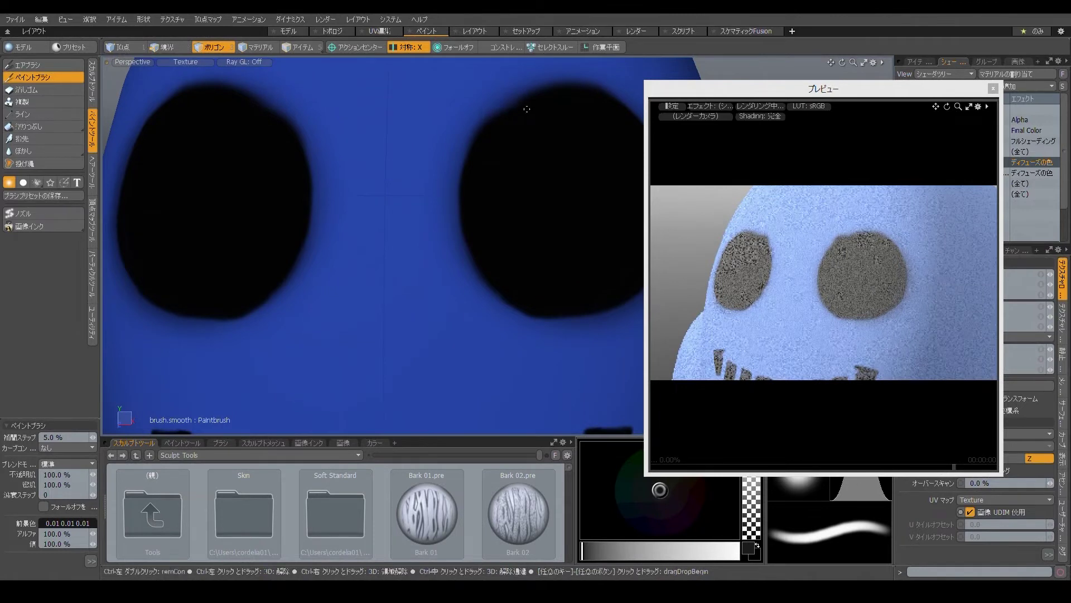
pyautogui.moveTo(516, 114)
pyautogui.mouseDown()
pyautogui.moveTo(502, 122)
pyautogui.moveTo(589, 99)
pyautogui.mouseUp()
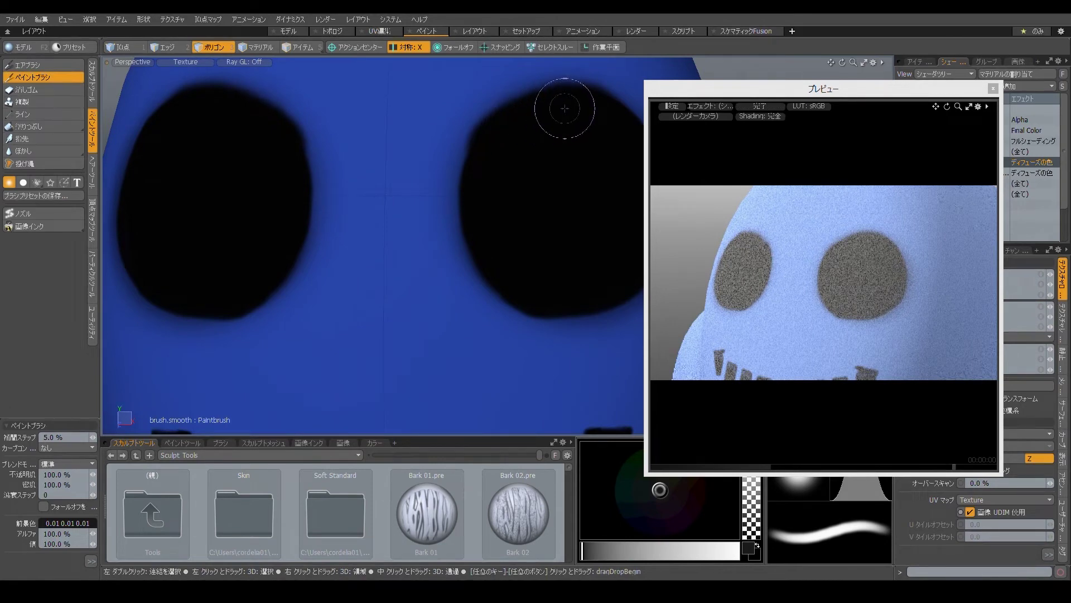
pyautogui.scroll(-5, 572, 150)
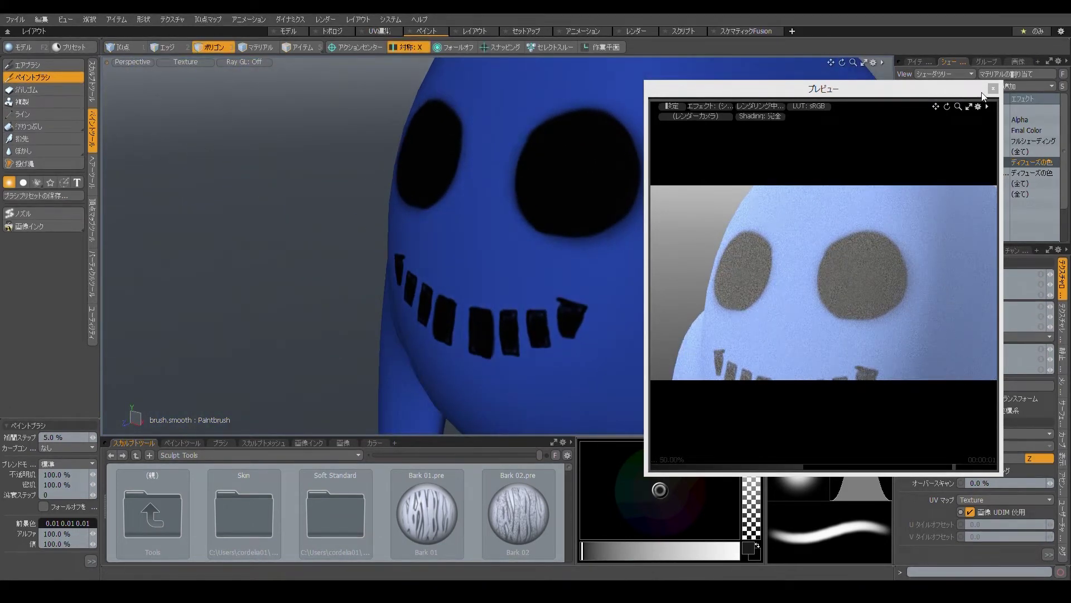
# - Start the render preview in the Render layout and close the floating preview window
pyautogui.moveTo(973, 89); pyautogui.dragTo(378, 239)
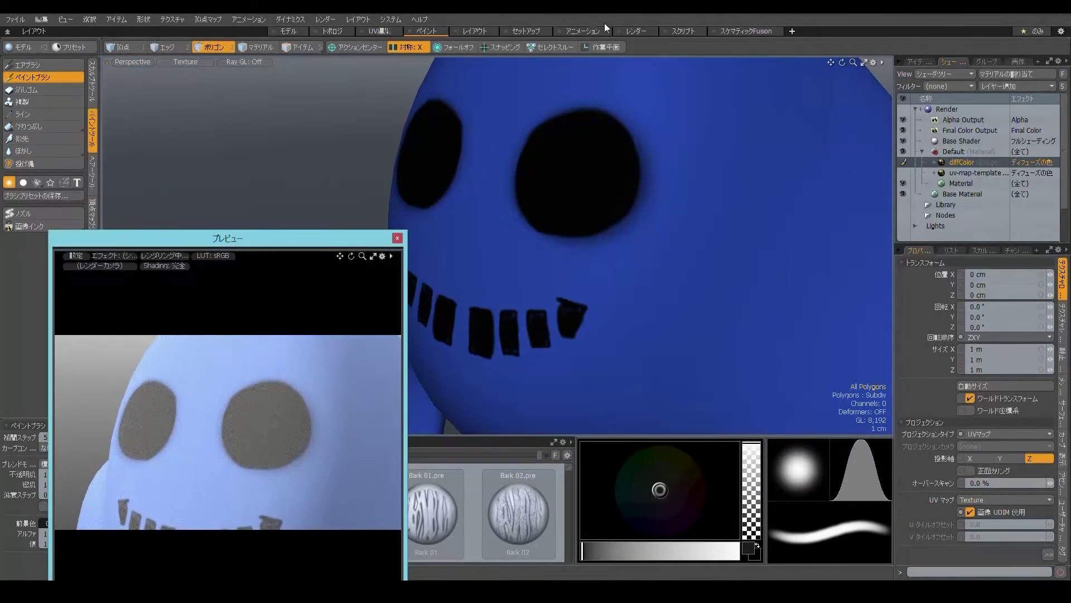
pyautogui.click(637, 32)
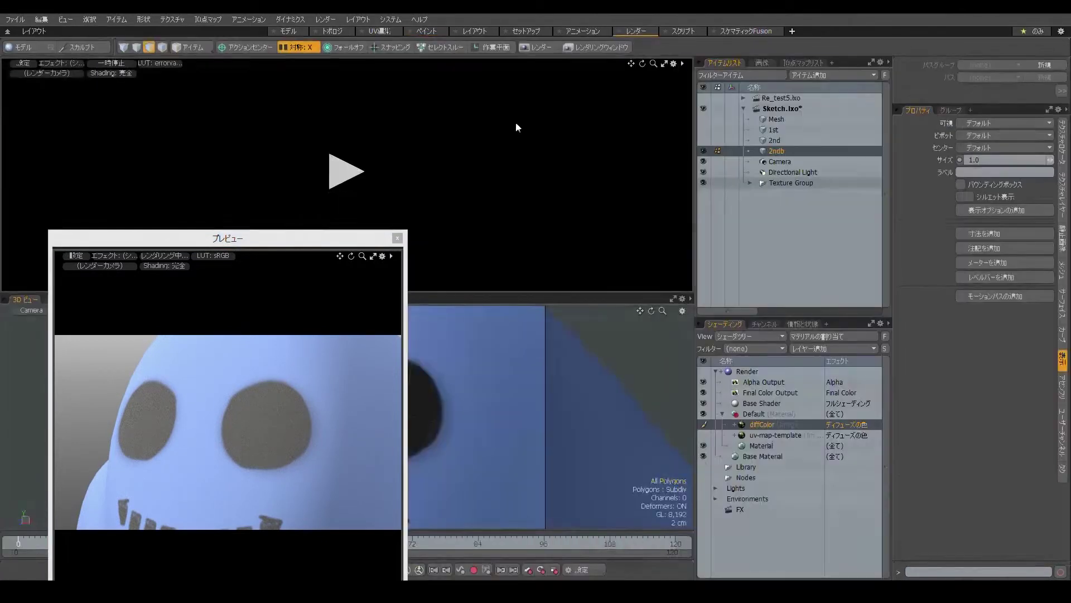
pyautogui.click(346, 172)
pyautogui.click(398, 237)
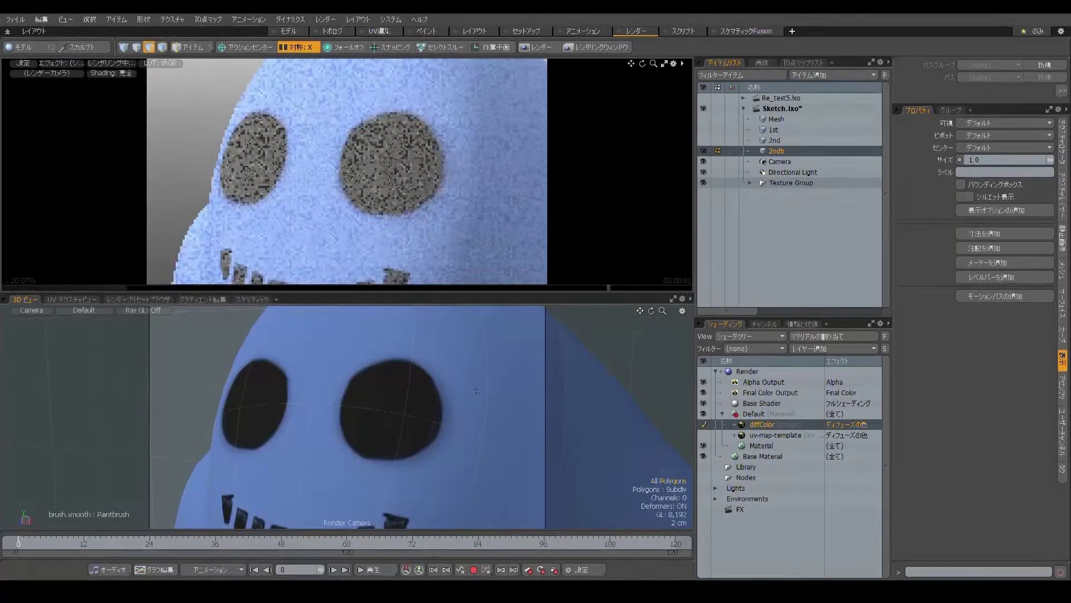
# - Duplicate the diffColor image layer in the Default material
pyautogui.scroll(-4, 428, 206)
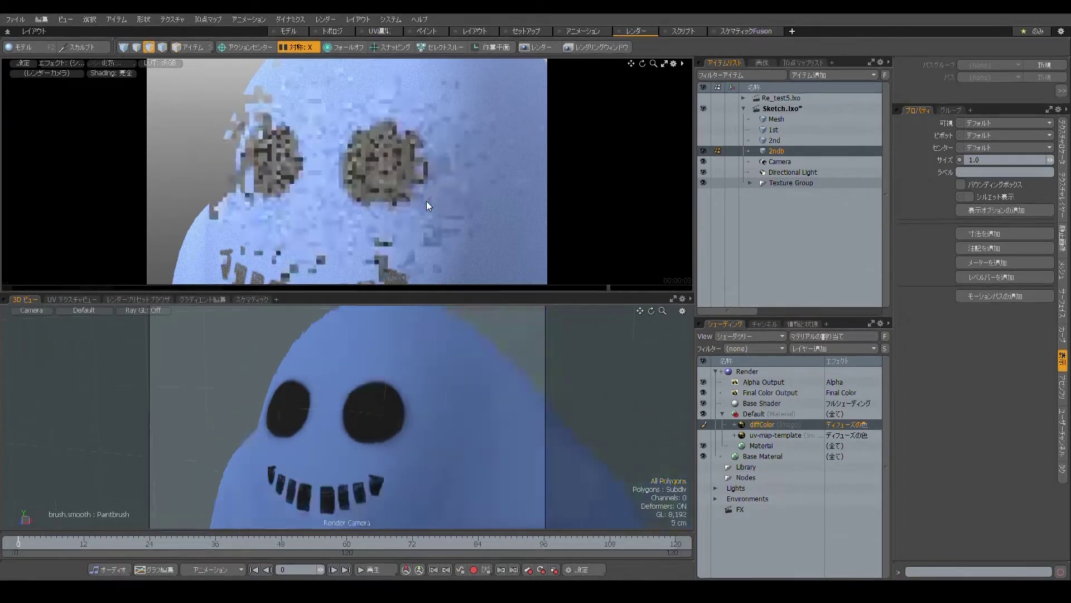
pyautogui.scroll(-3, 427, 201)
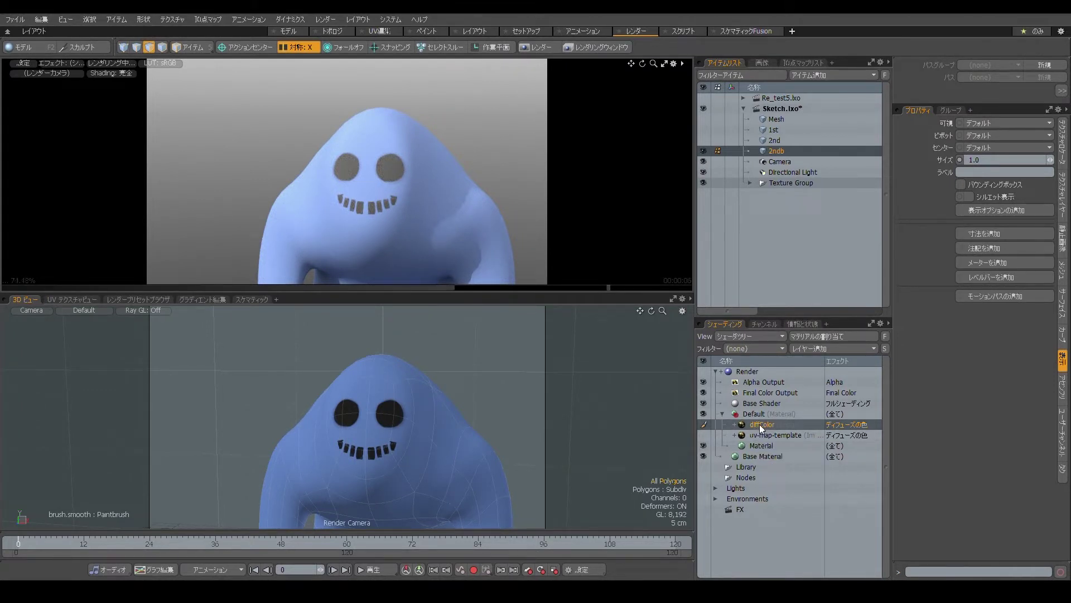
pyautogui.rightClick(754, 426)
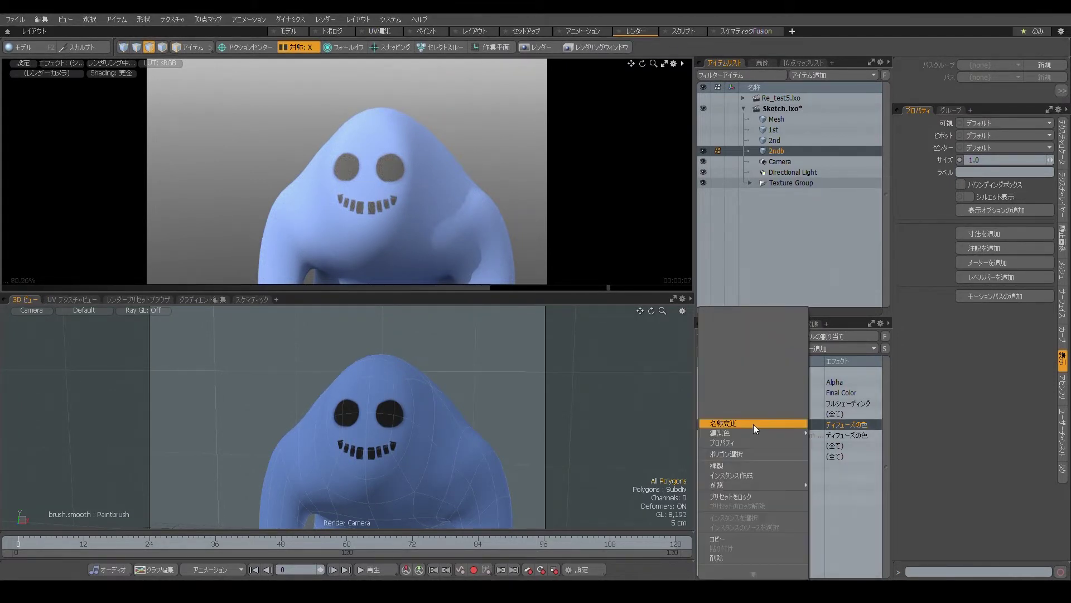
pyautogui.click(746, 466)
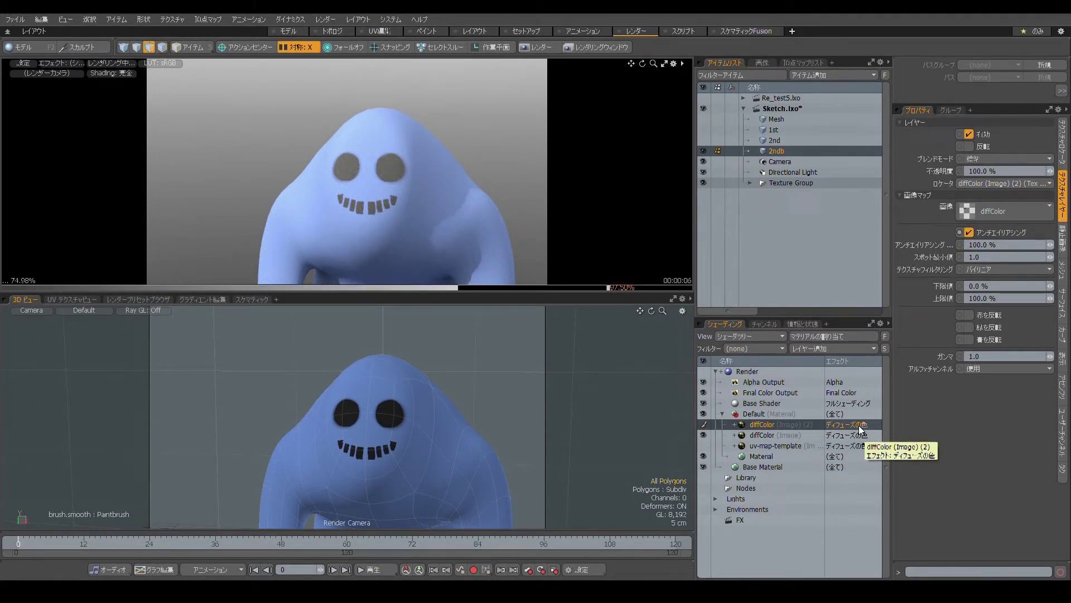
# - Set the effect of the duplicated diffColor layer to Displacement (ディスプレースメント)
pyautogui.click(859, 427)
pyautogui.moveTo(852, 474)
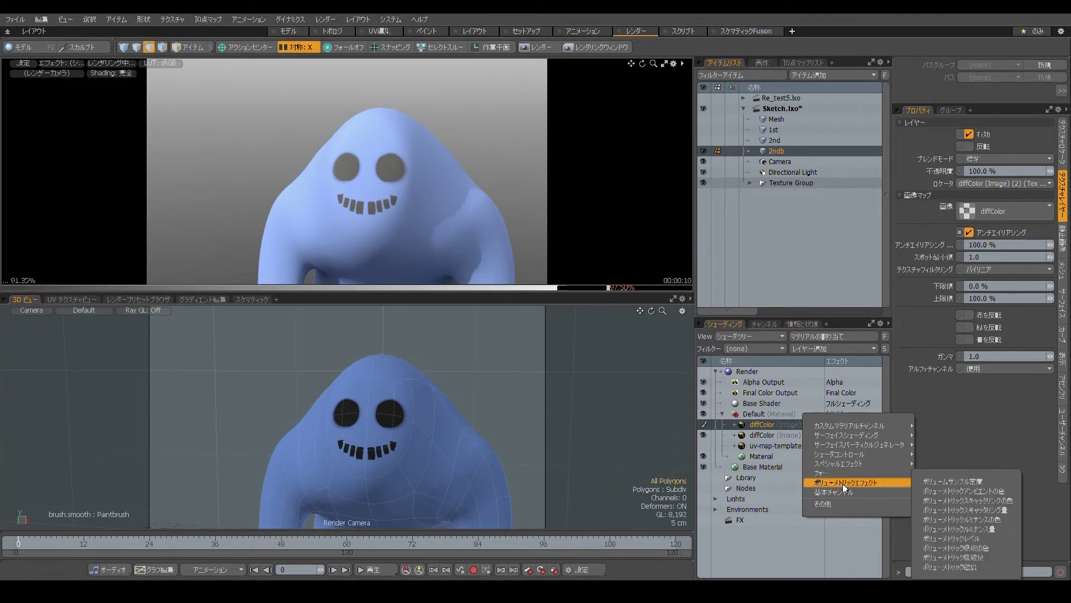
pyautogui.moveTo(842, 492)
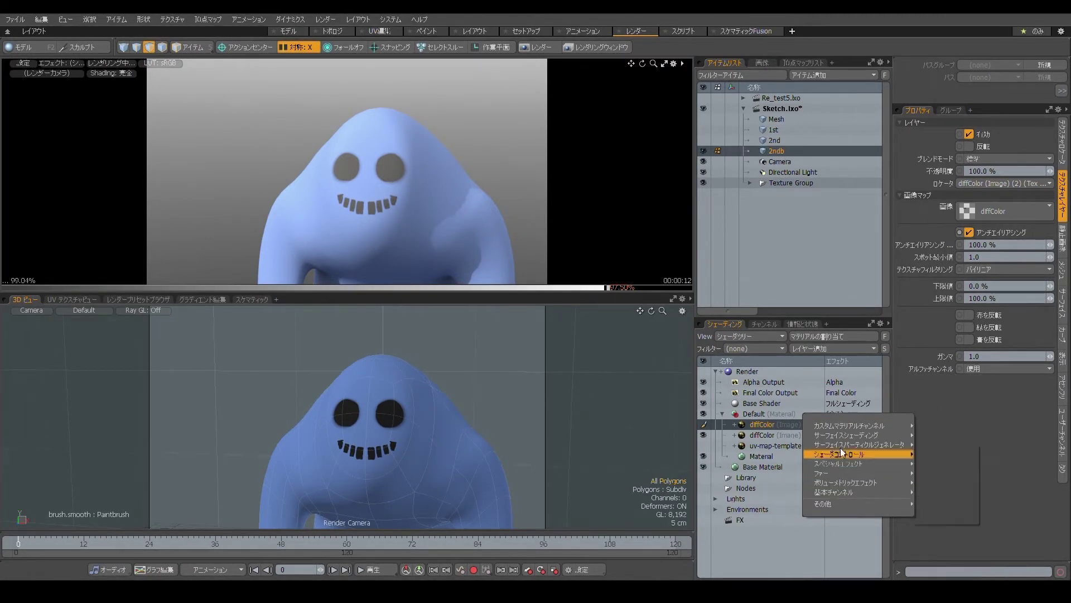
pyautogui.moveTo(842, 424)
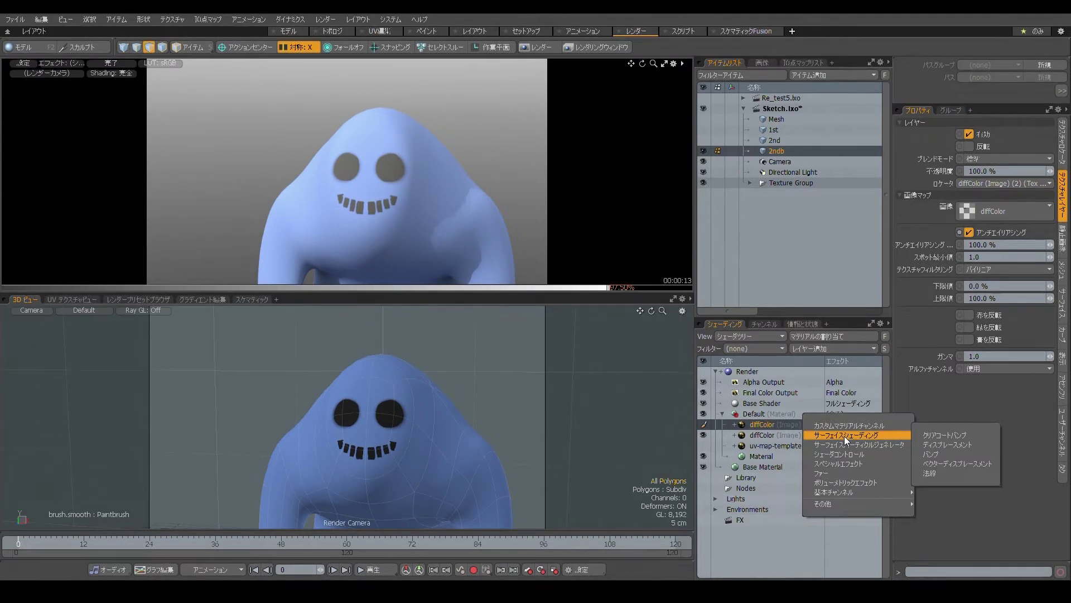
pyautogui.moveTo(848, 465)
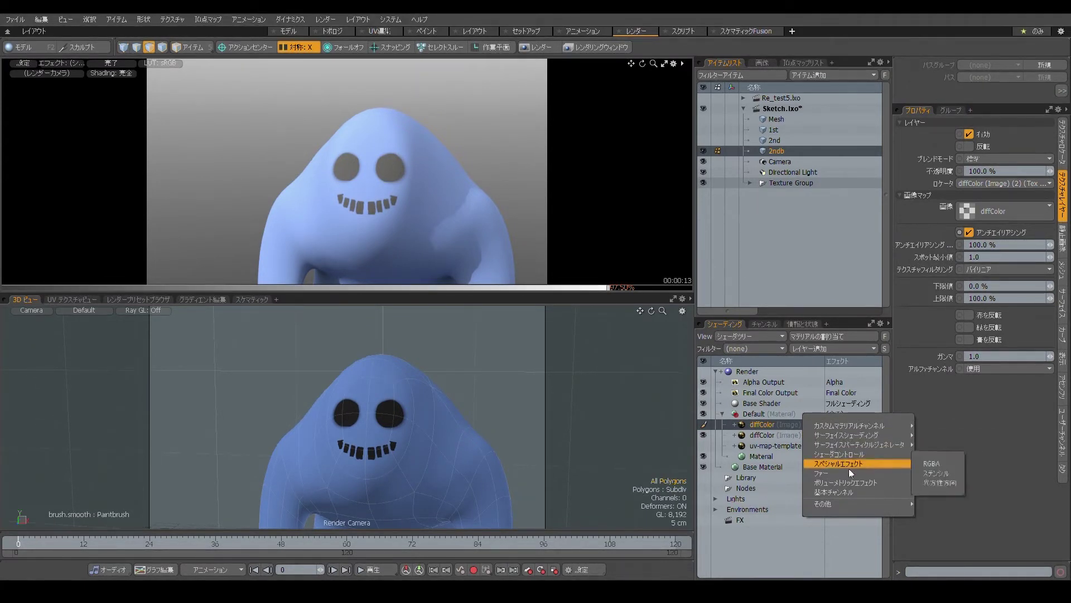
pyautogui.moveTo(842, 491)
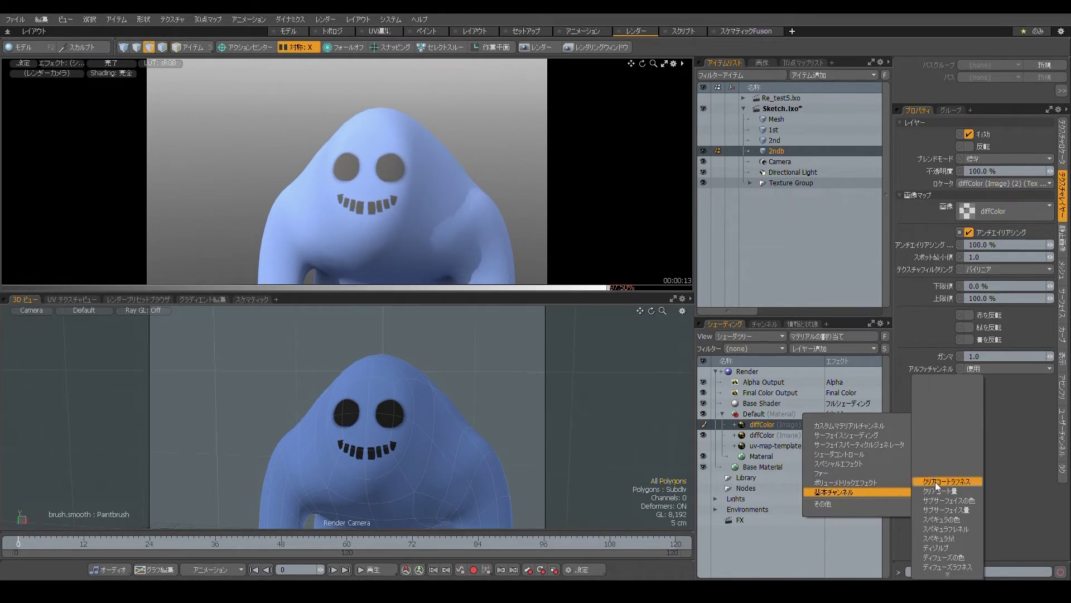
pyautogui.moveTo(948, 573)
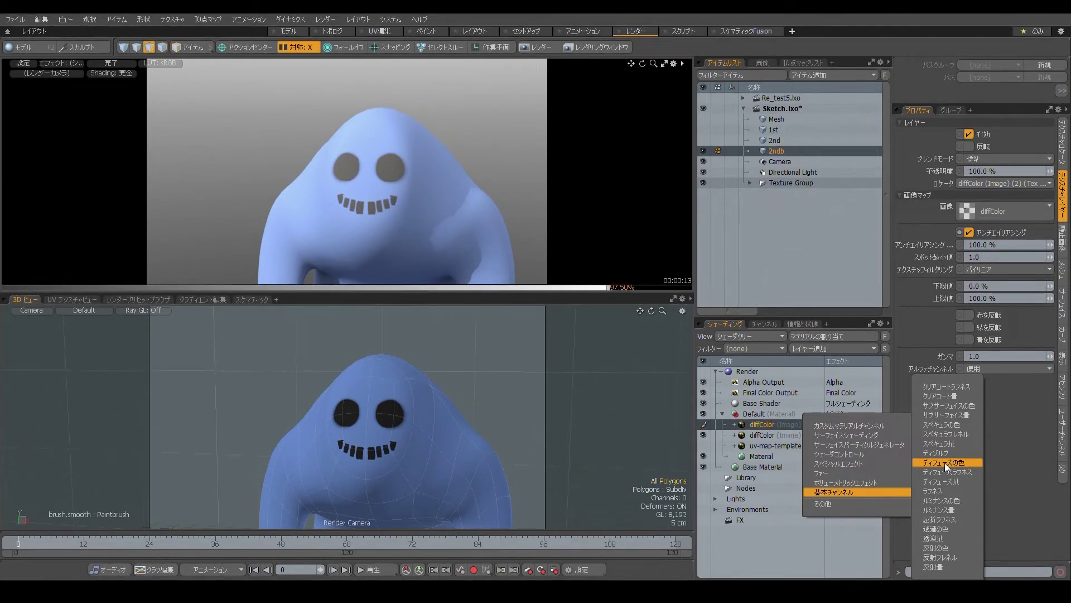
pyautogui.moveTo(879, 485)
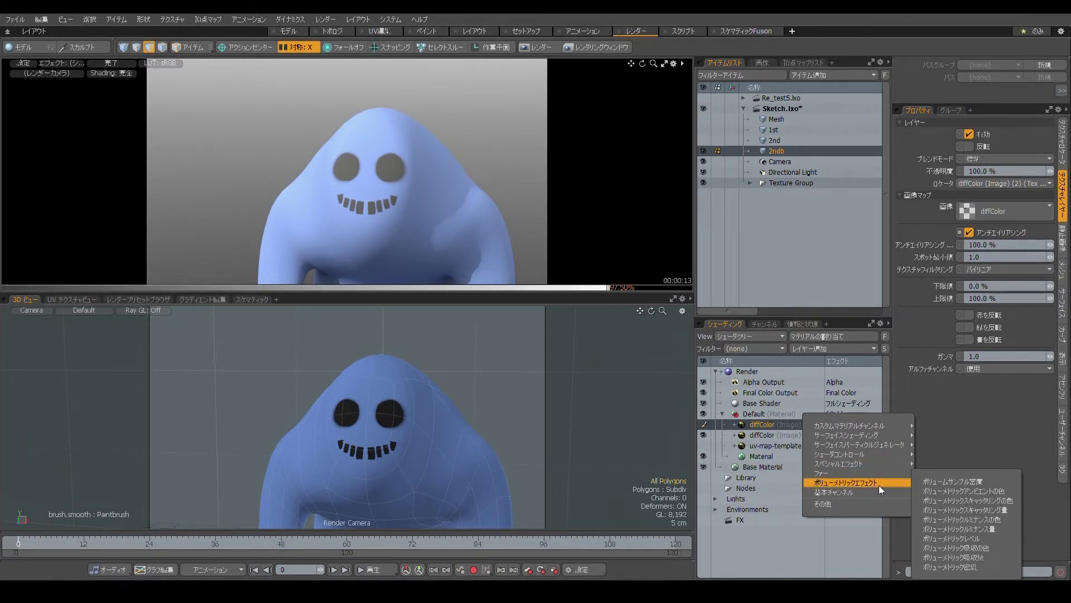
pyautogui.moveTo(885, 463)
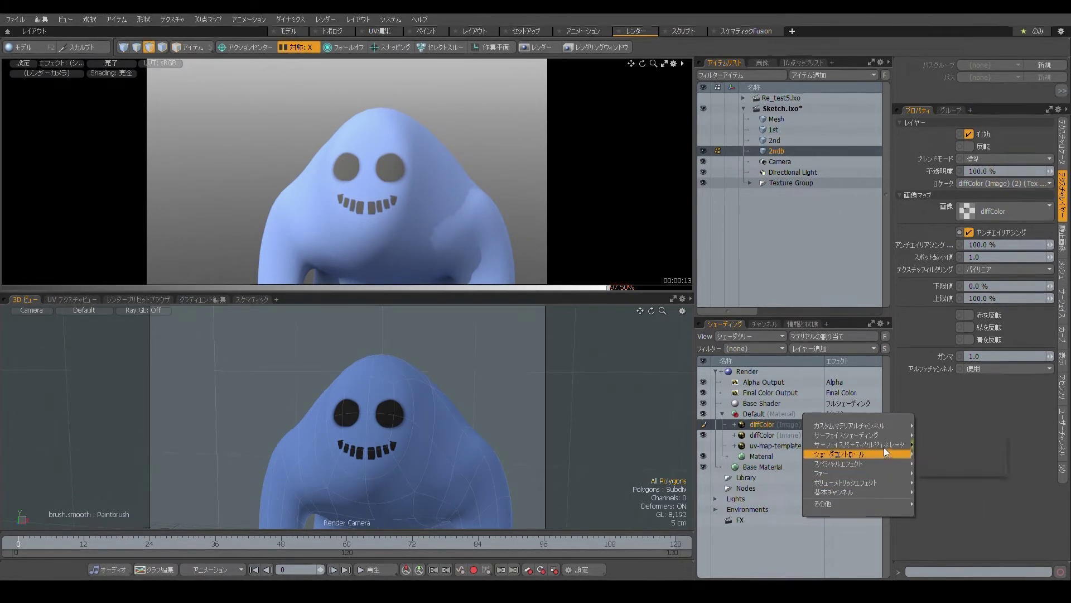
pyautogui.moveTo(882, 441)
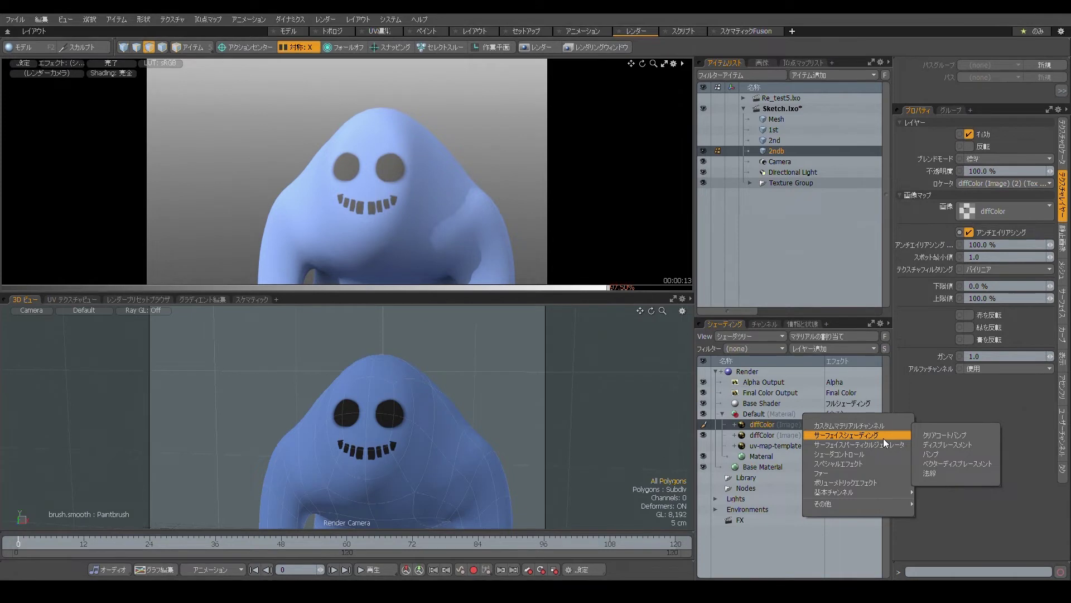
pyautogui.click(959, 445)
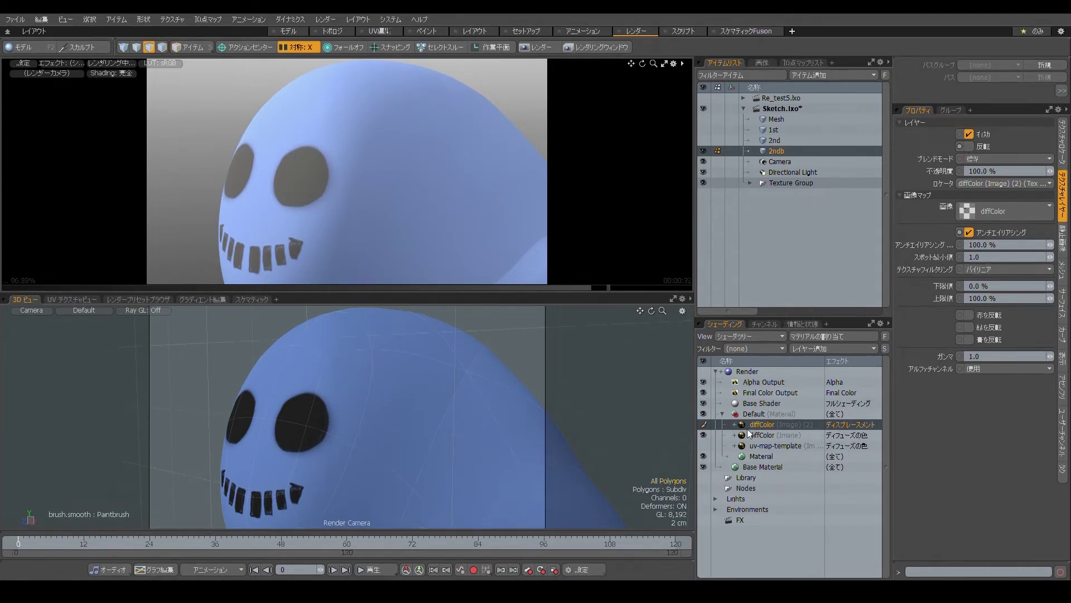
# - Invert the displacement layer and check the eyes and teeth from several angles in the render preview
pyautogui.click(966, 146)
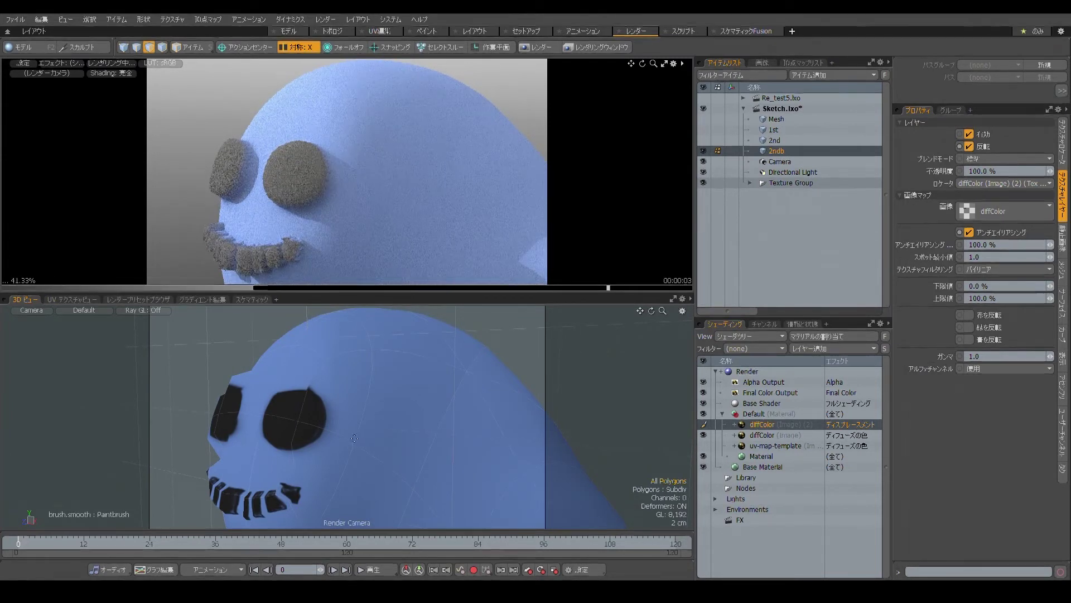
pyautogui.moveTo(348, 443)
pyautogui.keyDown('alt'); pyautogui.mouseDown()
pyautogui.moveTo(405, 427)
pyautogui.moveTo(433, 390)
pyautogui.moveTo(436, 335)
pyautogui.moveTo(401, 466)
pyautogui.moveTo(335, 440)
pyautogui.mouseUp(); pyautogui.keyUp('alt')
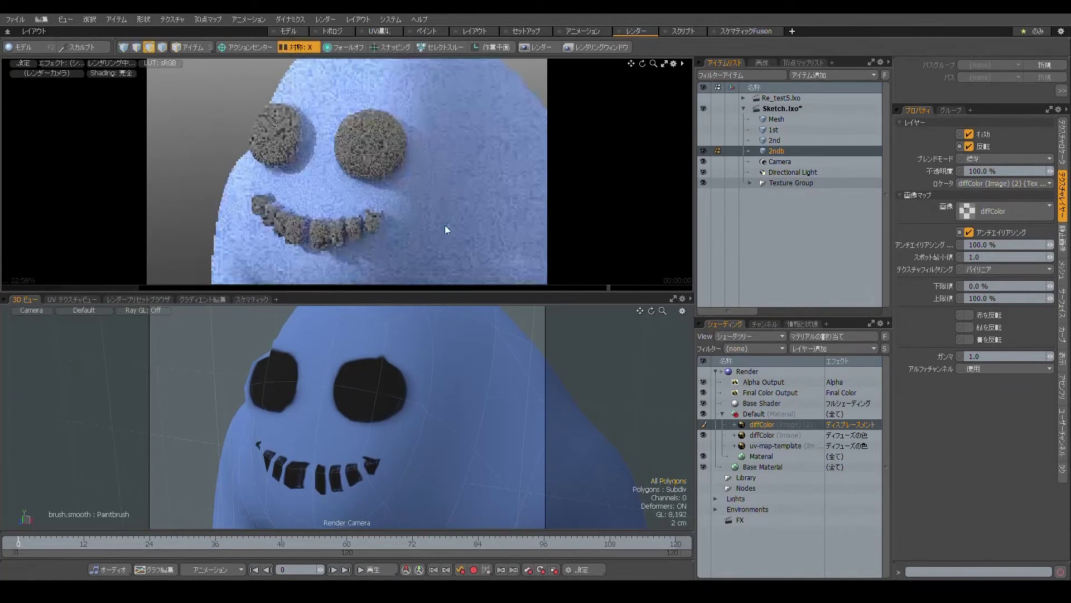
pyautogui.keyDown('alt'); pyautogui.moveTo(437, 159); pyautogui.dragTo(380, 201); pyautogui.keyUp('alt')
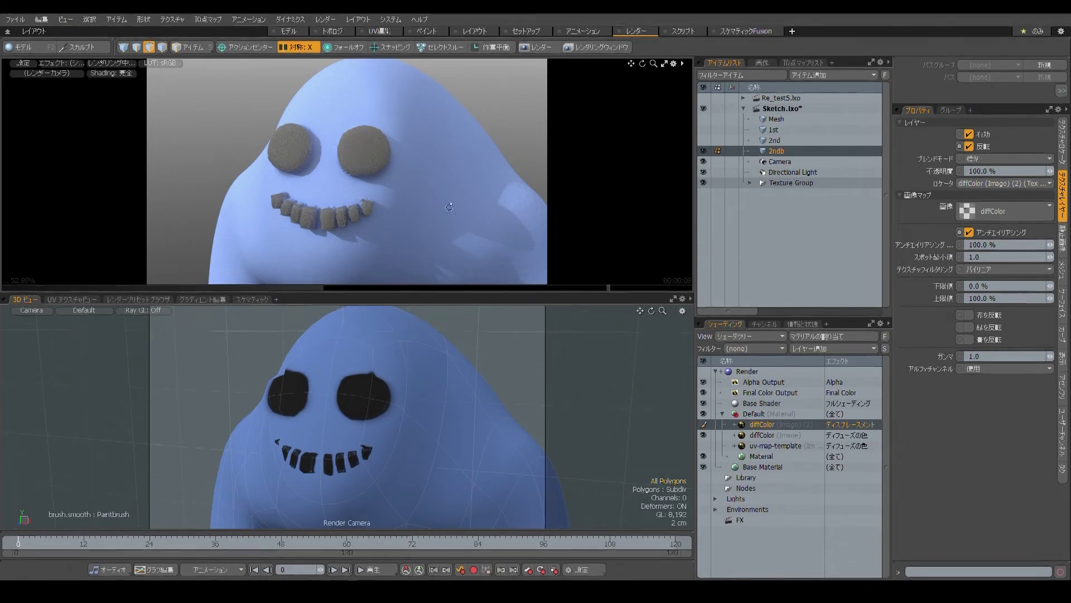
pyautogui.keyDown('alt'); pyautogui.moveTo(509, 198); pyautogui.dragTo(383, 224); pyautogui.keyUp('alt')
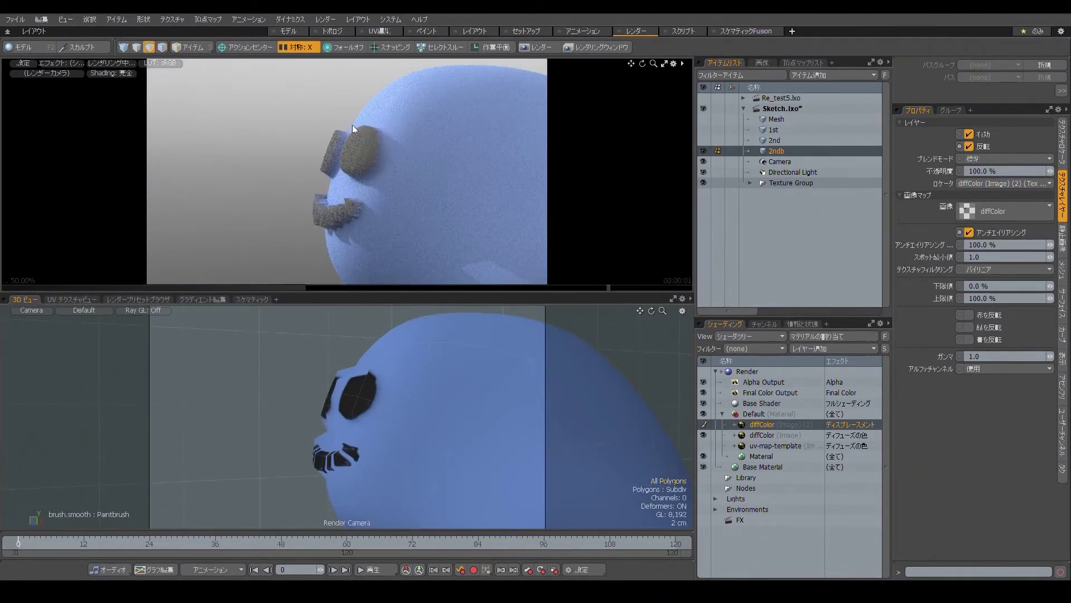
pyautogui.keyDown('alt'); pyautogui.moveTo(378, 202); pyautogui.dragTo(401, 209); pyautogui.keyUp('alt')
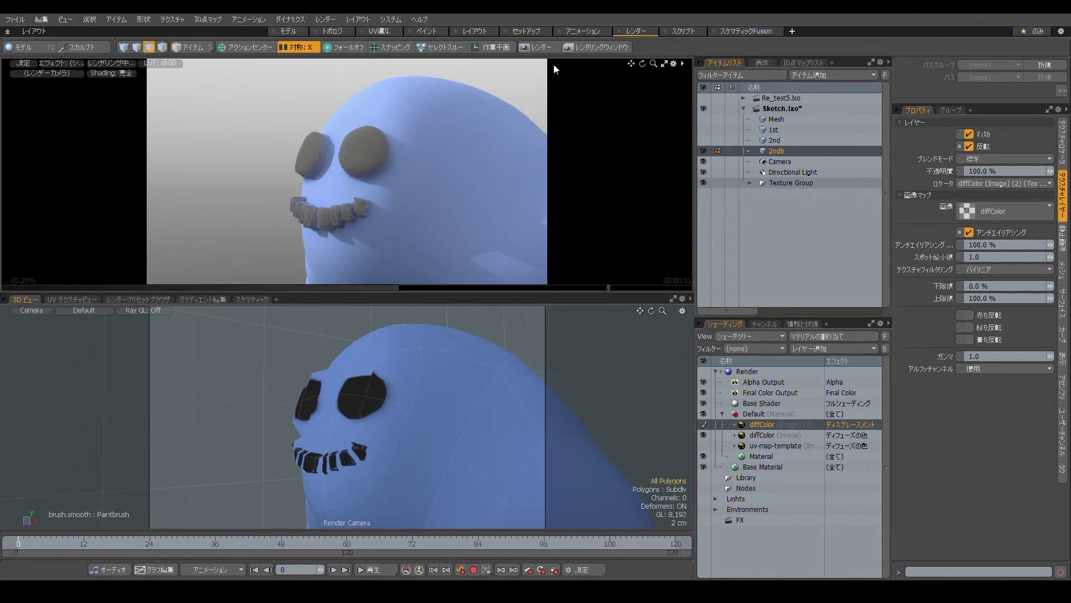
# - Look at the displaced face in the Paint layout and return to the Render layout
pyautogui.click(433, 35)
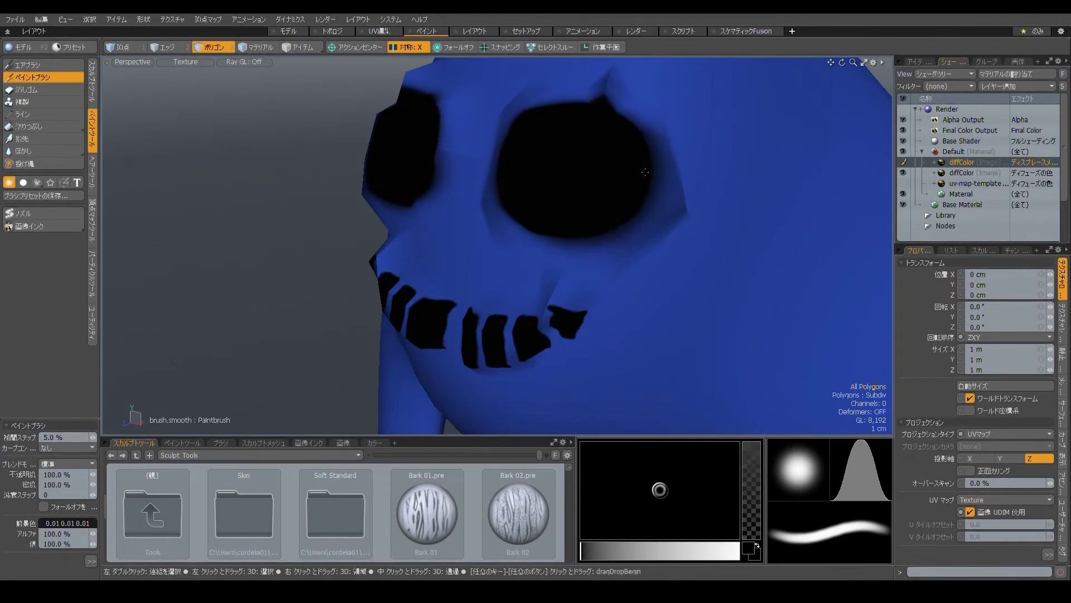
pyautogui.click(636, 31)
pyautogui.click(347, 171)
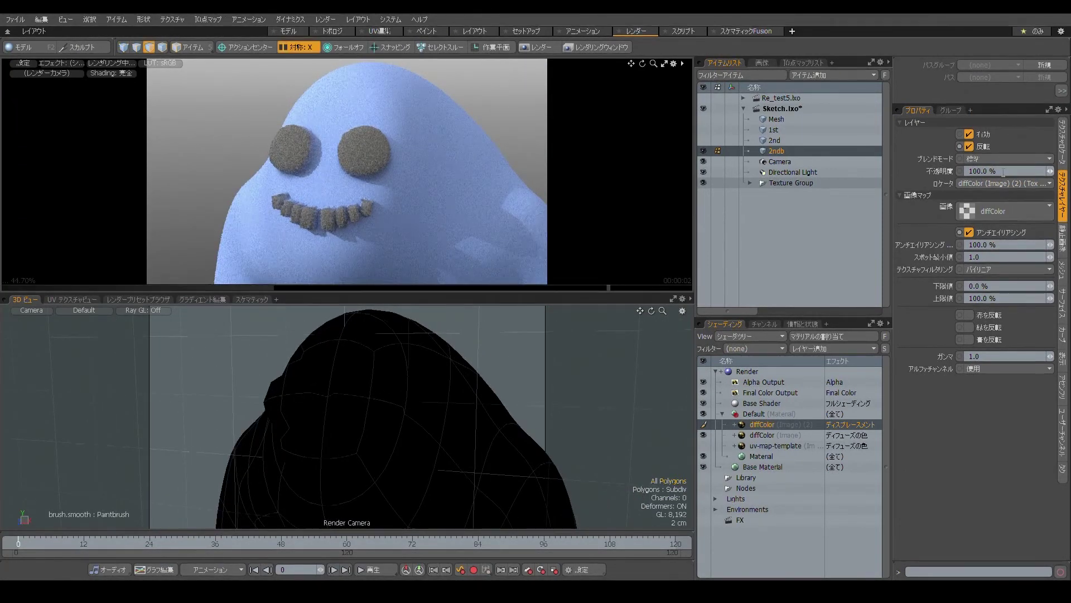
# - Compare the face with the displacement layer's inversion off and on, leave it inverted, and examine the face from the side
pyautogui.click(970, 148)
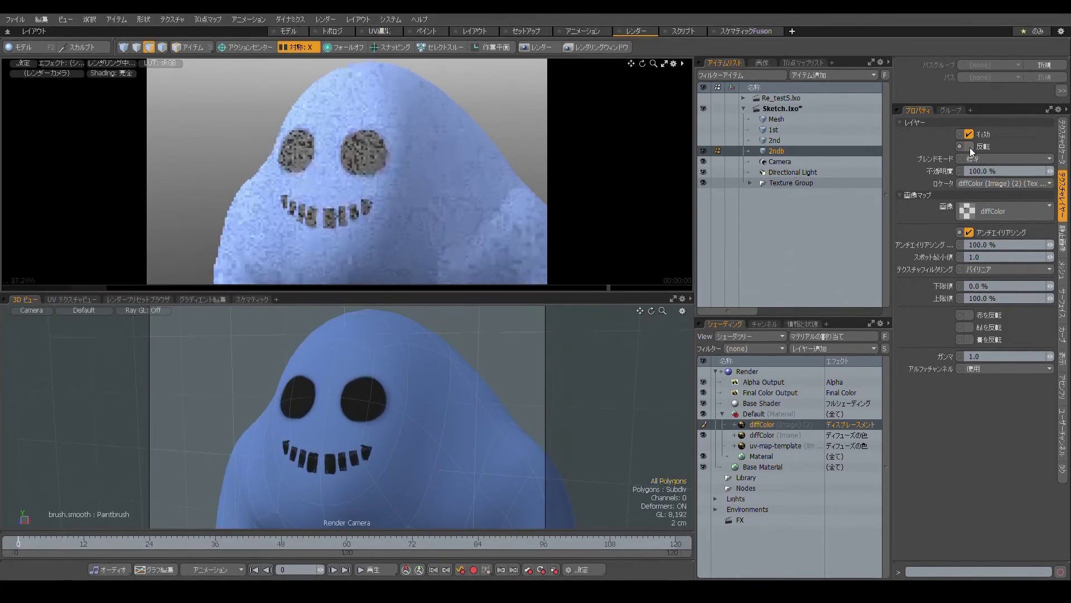
pyautogui.click(970, 148)
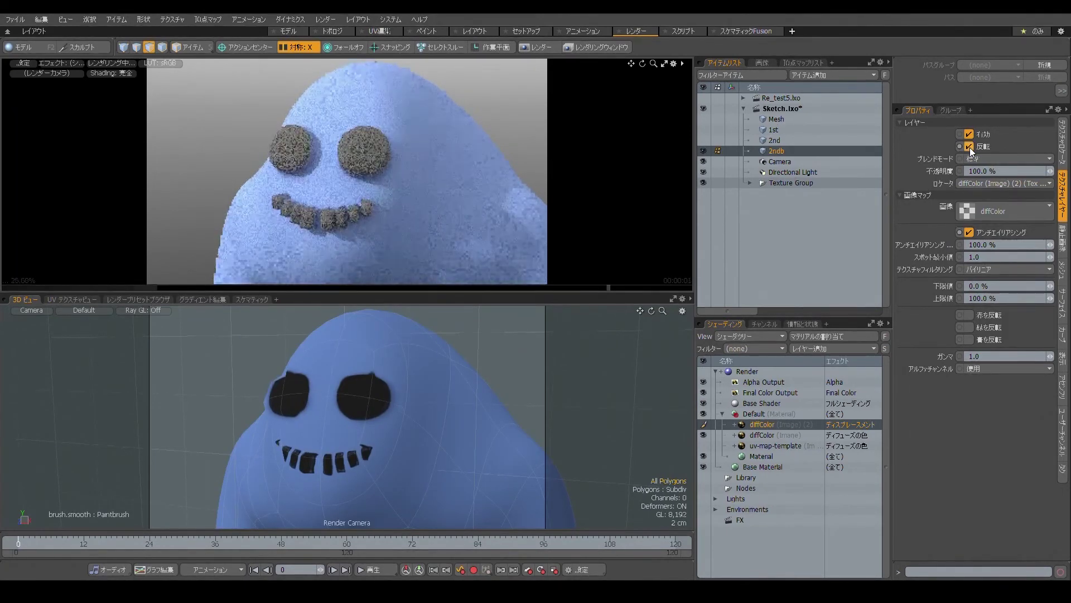
pyautogui.click(970, 148)
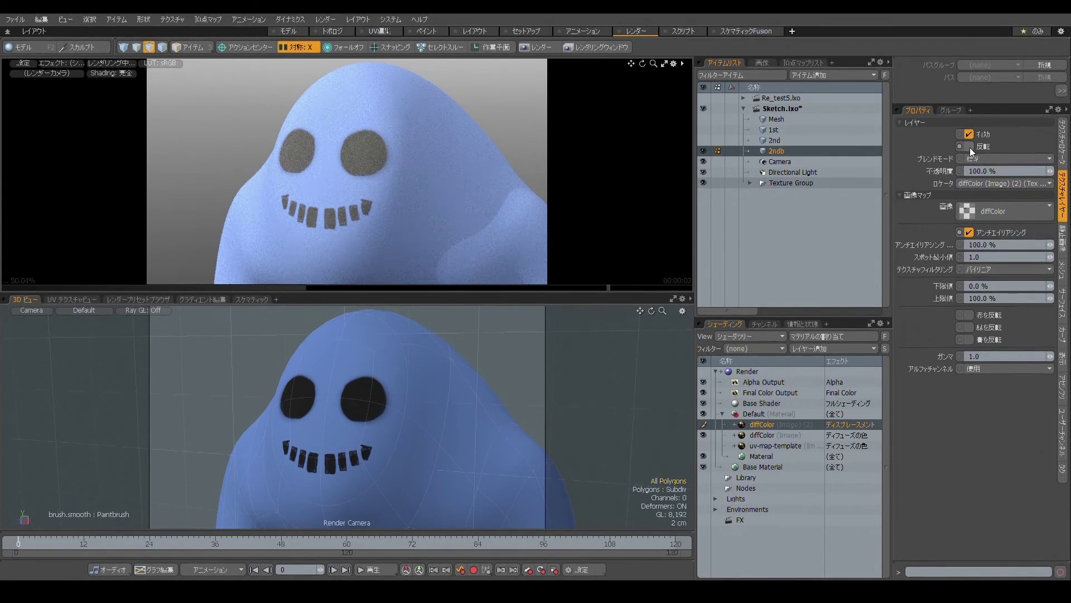
pyautogui.click(970, 150)
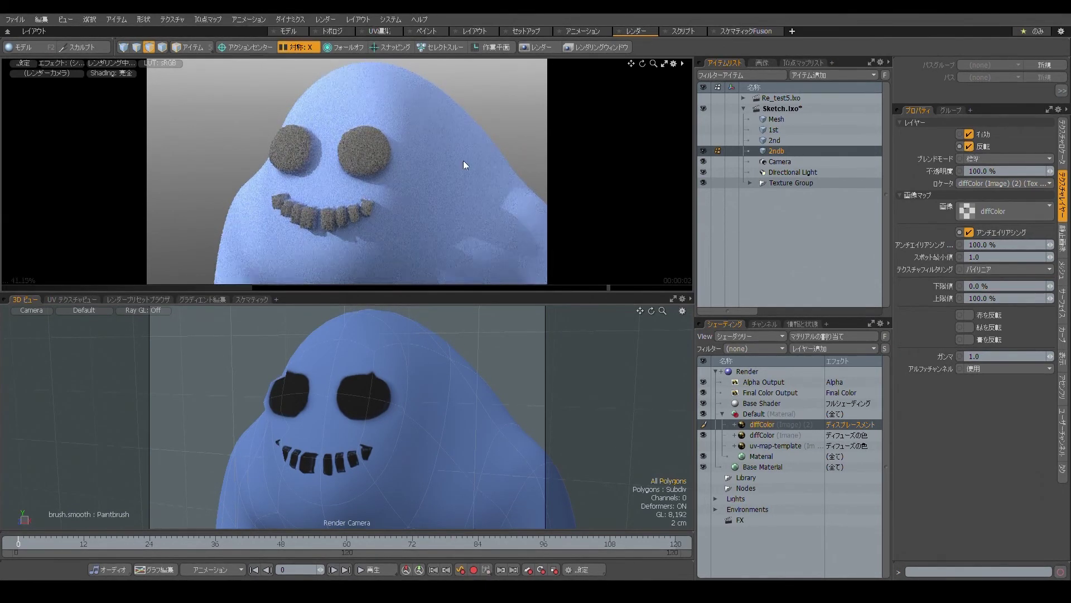
pyautogui.keyDown('alt'); pyautogui.moveTo(426, 160); pyautogui.dragTo(344, 134); pyautogui.keyUp('alt')
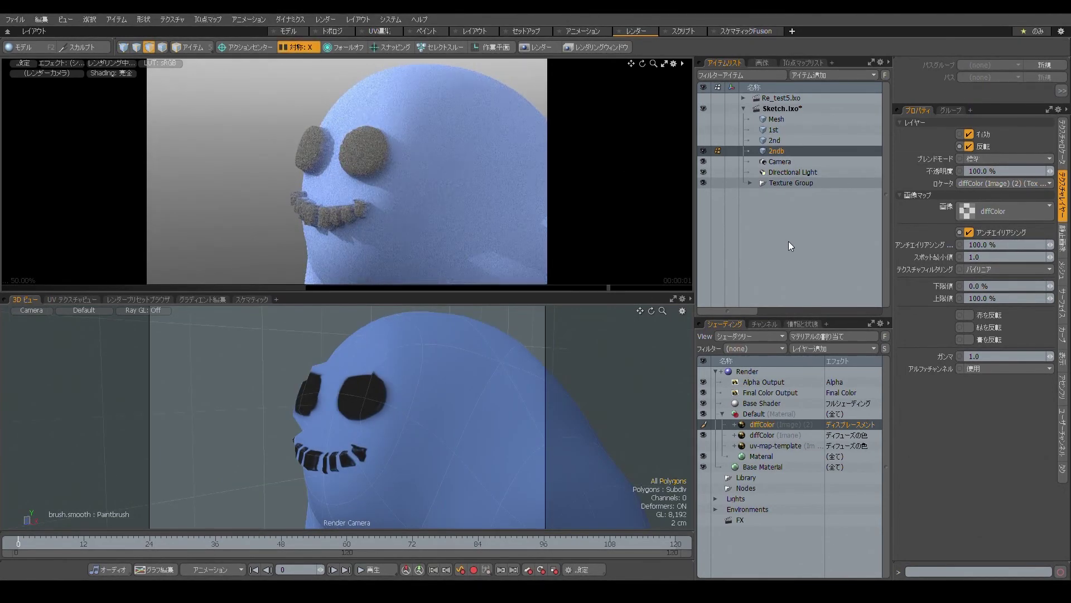
pyautogui.keyDown('alt'); pyautogui.moveTo(433, 169); pyautogui.dragTo(287, 152); pyautogui.keyUp('alt')
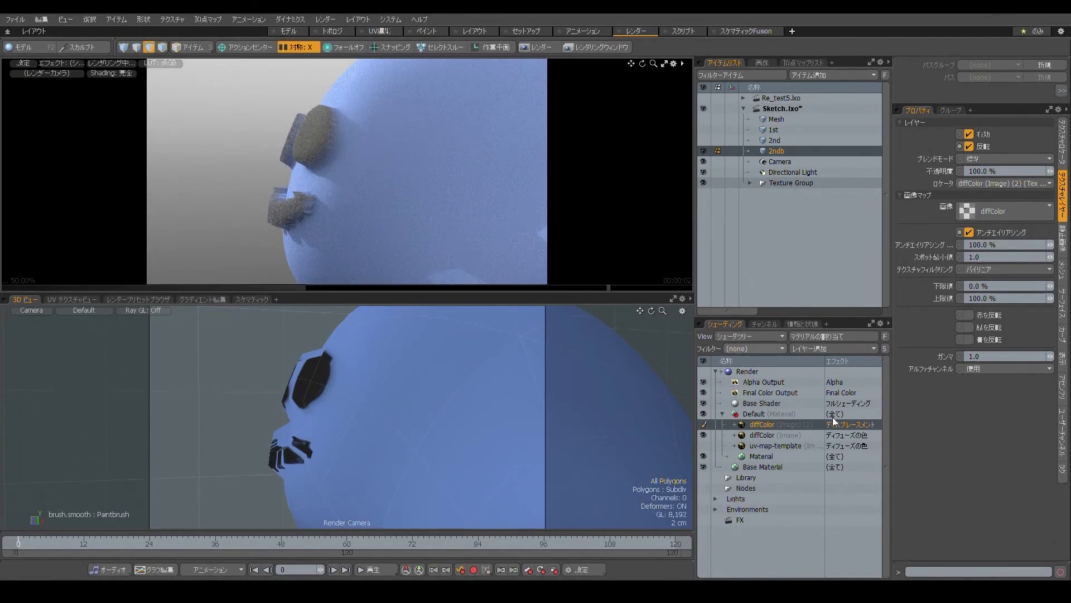
# - Set the displacement distance of the Default group's Material to 5 mm
pyautogui.click(785, 456)
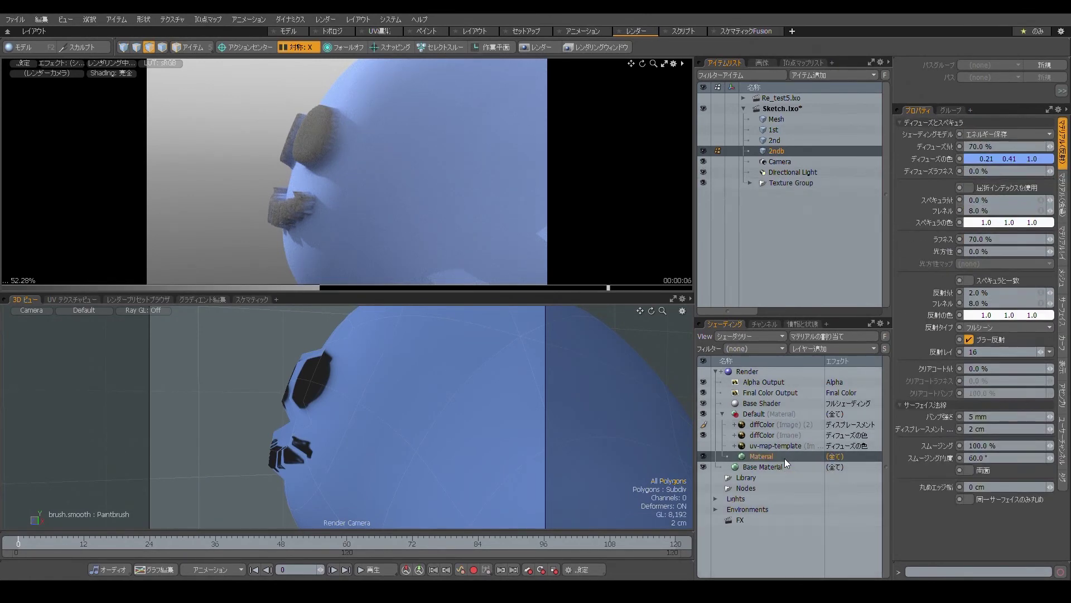
pyautogui.click(775, 425)
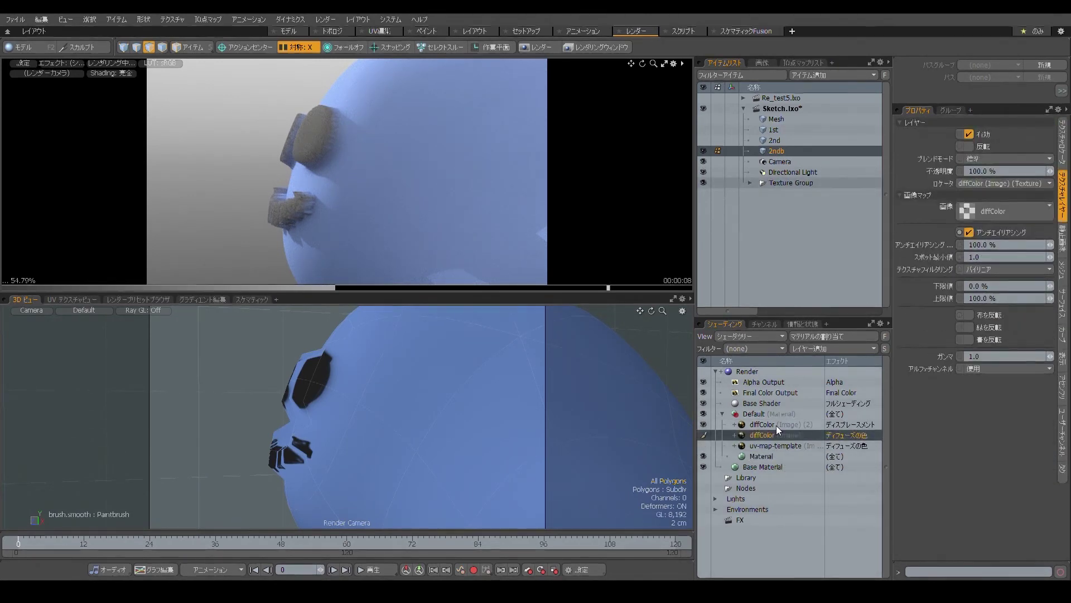
pyautogui.click(771, 435)
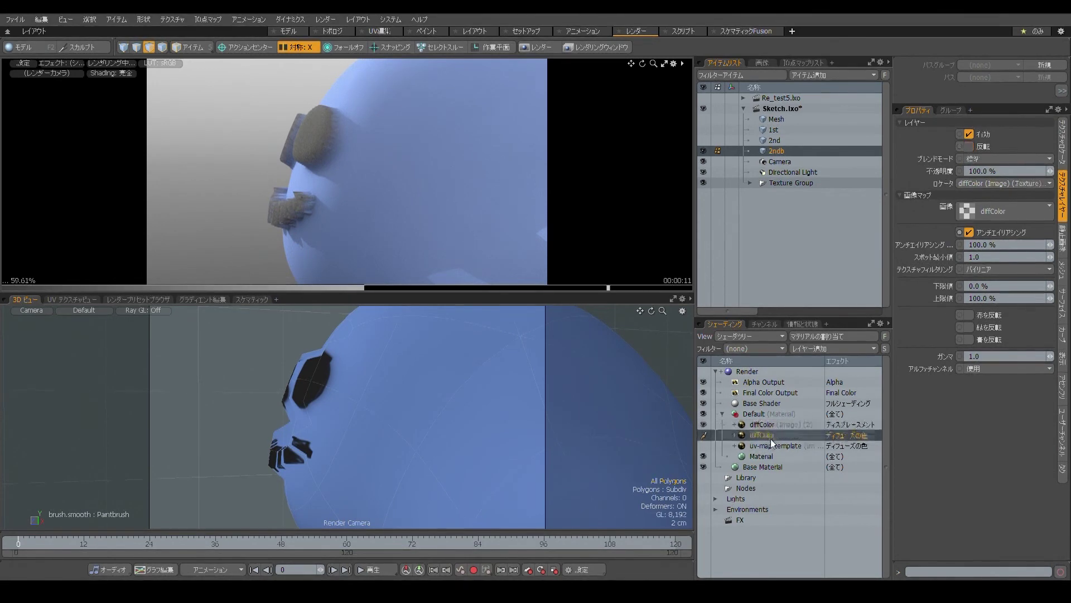
pyautogui.click(767, 457)
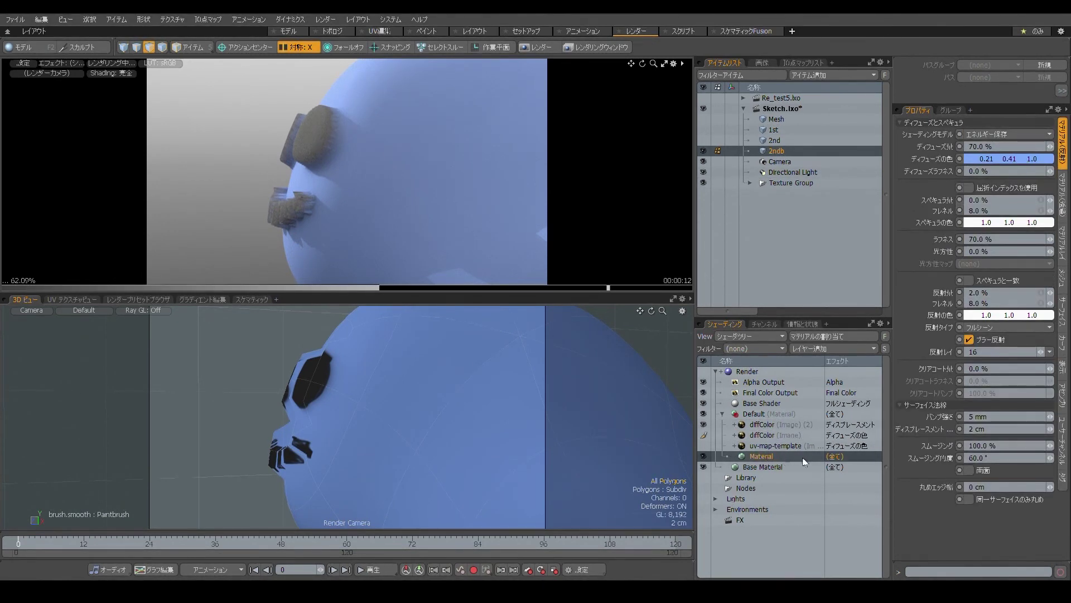
pyautogui.moveTo(996, 429); pyautogui.dragTo(935, 432)
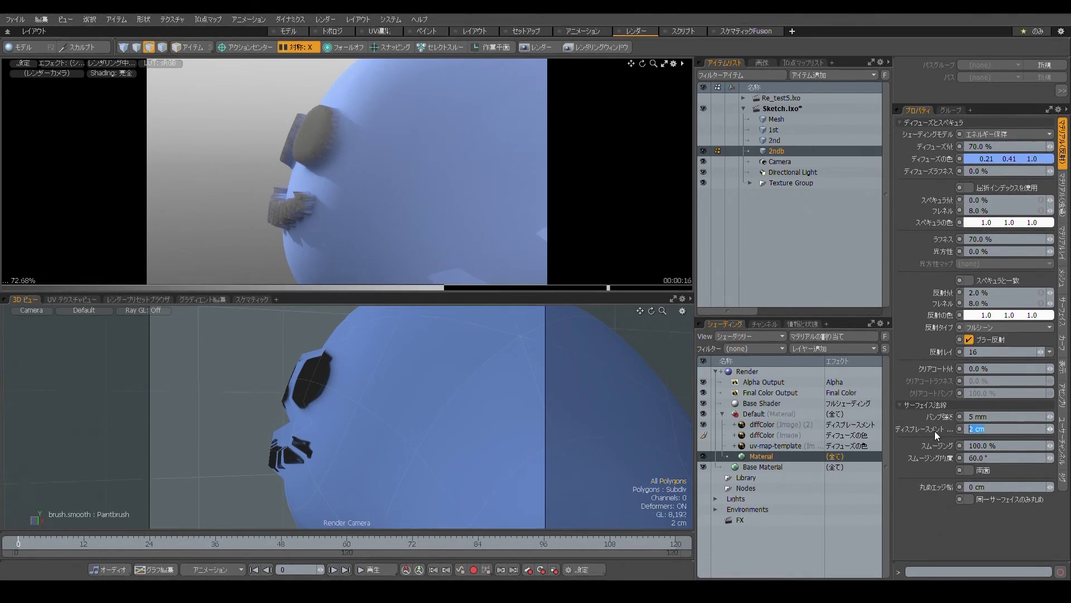
pyautogui.write('0.5c')
pyautogui.press('Return')
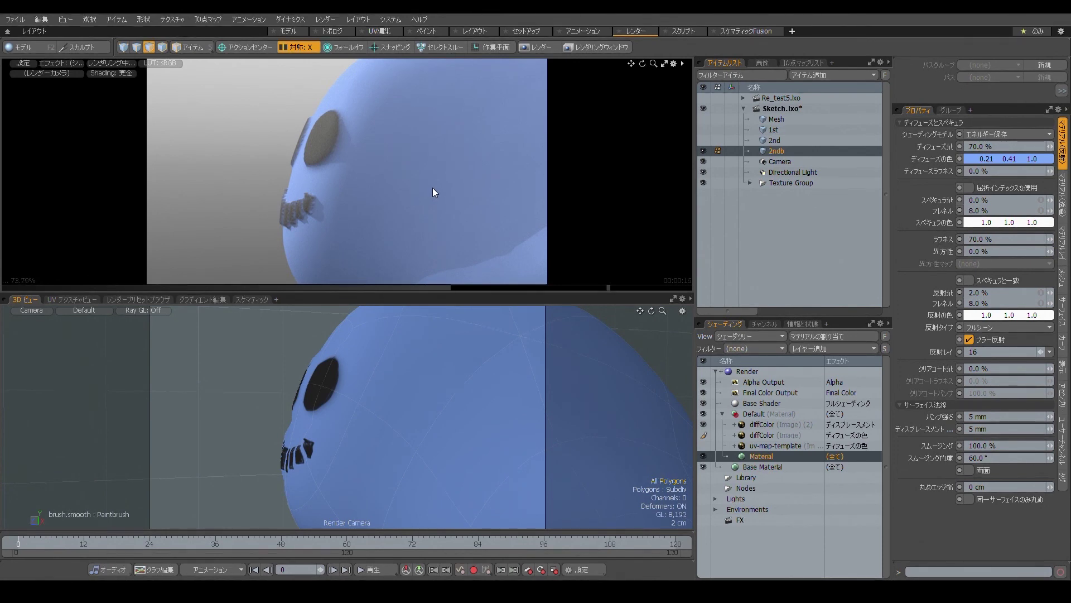
# - Open the surface shading effect choices for the duplicated diffColor layer
pyautogui.click(841, 424)
pyautogui.click(841, 423)
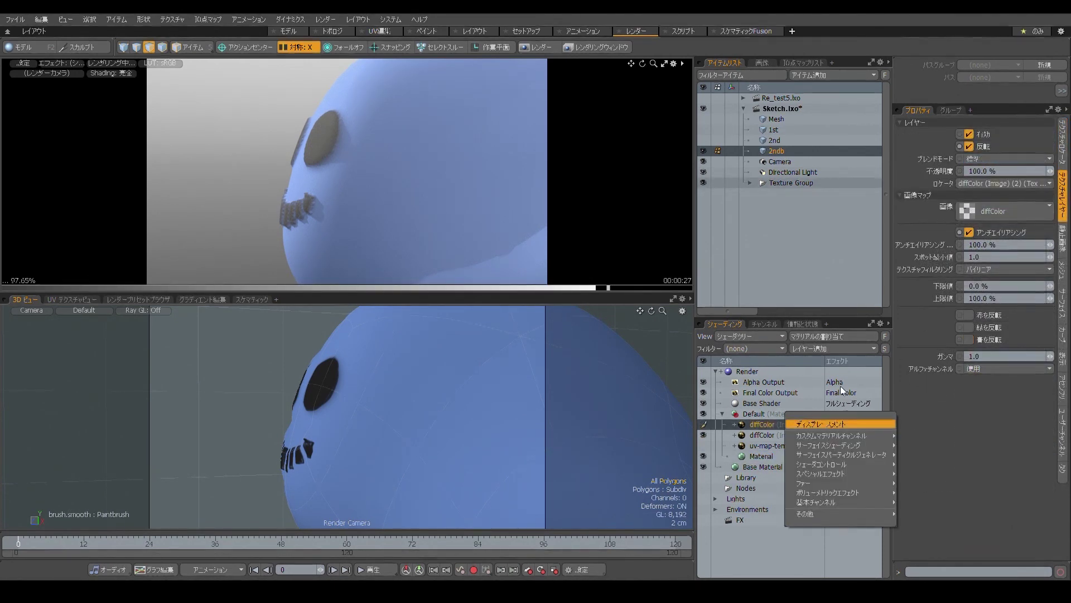
pyautogui.moveTo(854, 445)
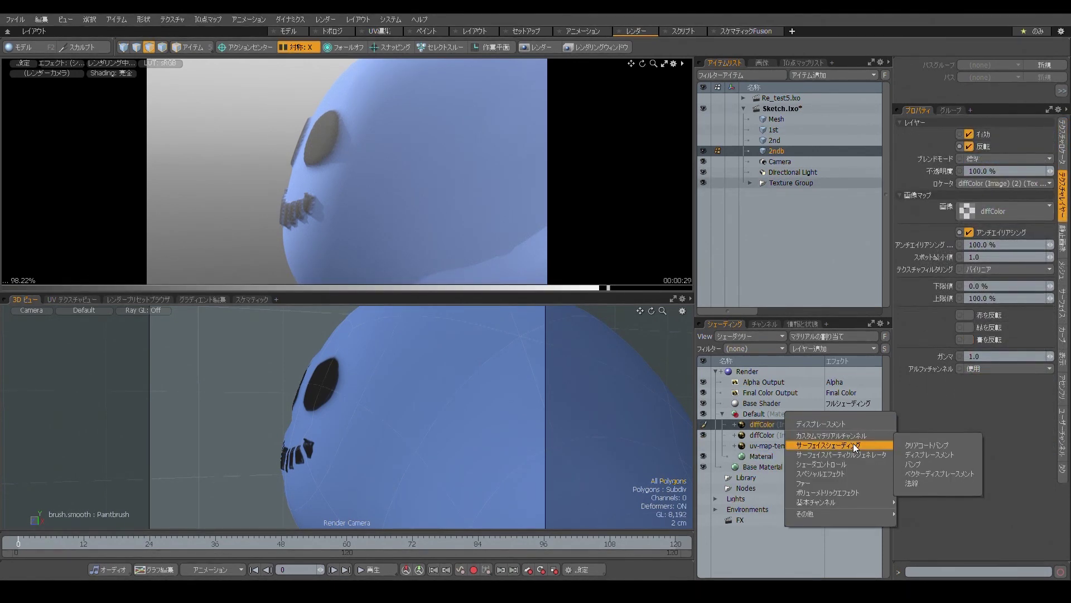